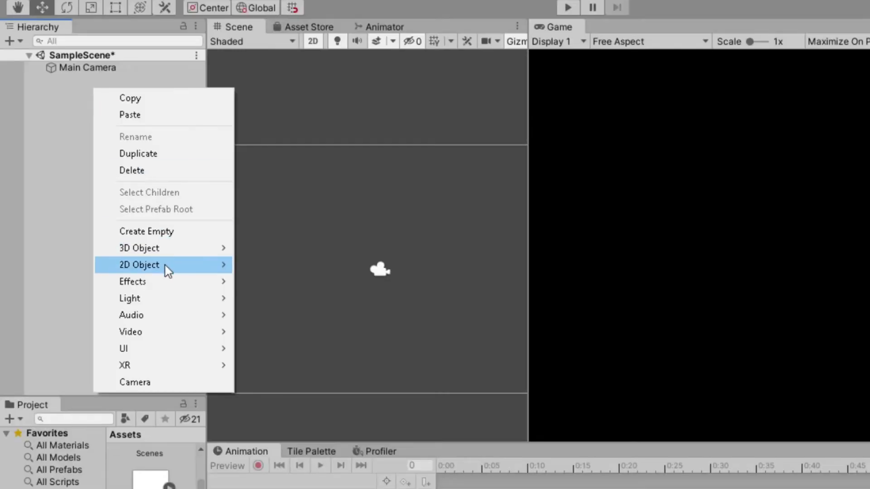
Step: Create a 2D Sprite object in the Hierarchy and name it 'platform'
mouse_move(168, 270)
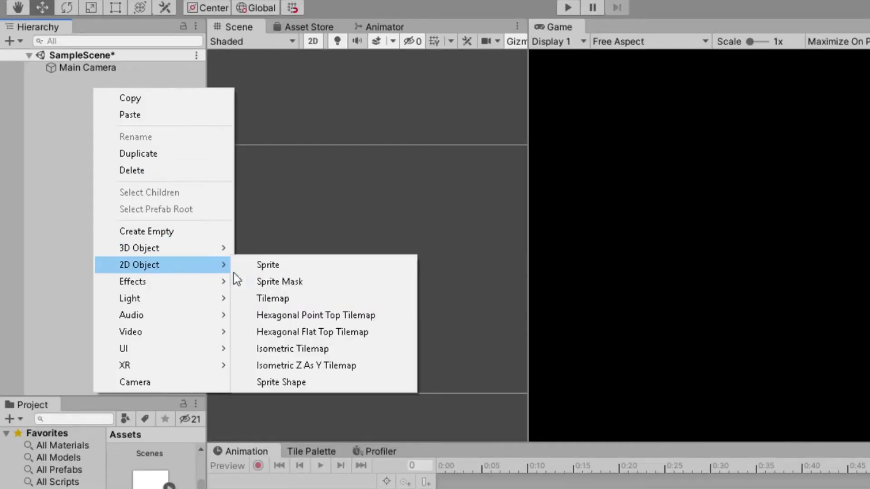
click(328, 270)
text(platform)
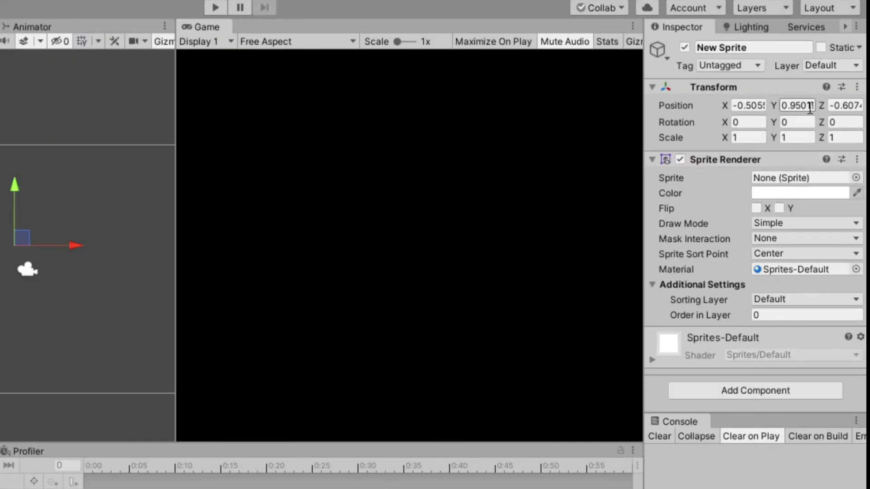
Step: Reset the platform's Transform and assign it the plainwhite sprite
click(857, 87)
click(730, 103)
click(856, 178)
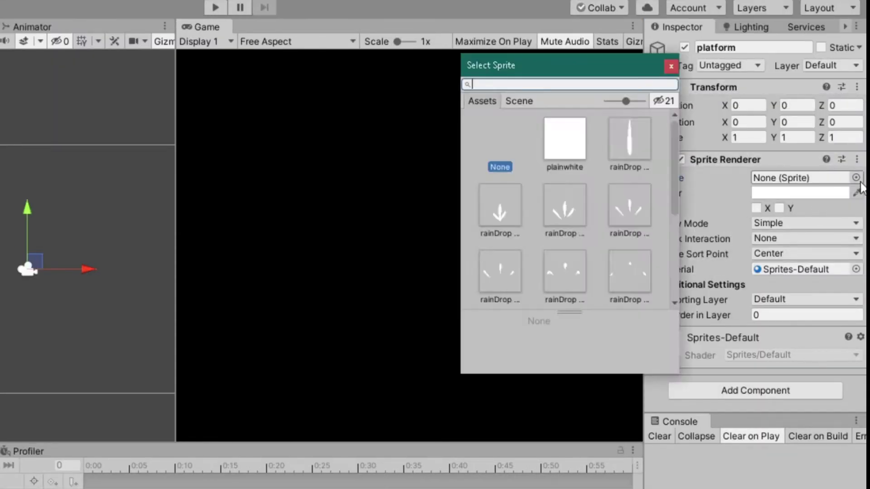
click(580, 141)
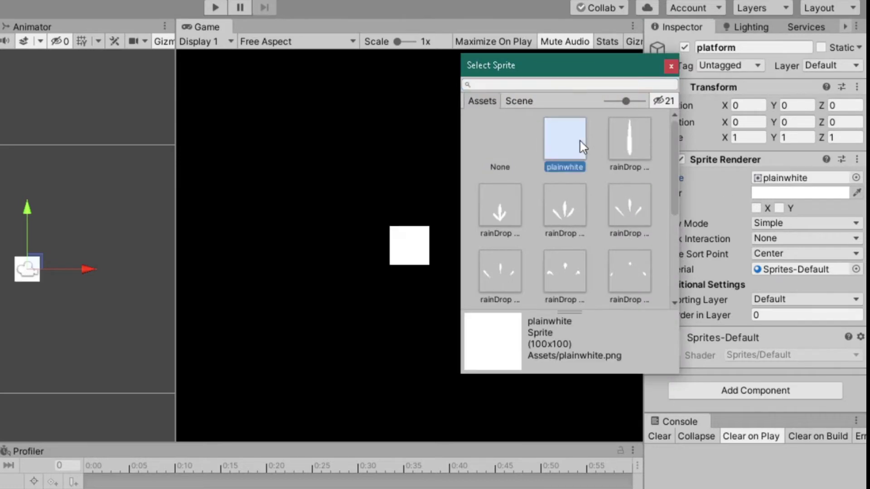
click(671, 67)
Step: Tint the platform sprite a light teal colour
click(783, 191)
click(416, 180)
mouse_move(473, 151)
mouse_down()
mouse_move(466, 160)
mouse_move(475, 154)
mouse_up()
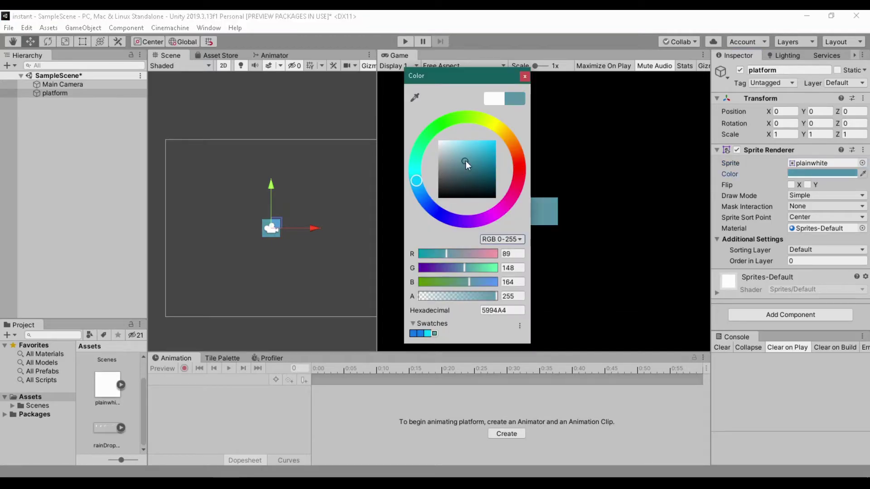
click(524, 76)
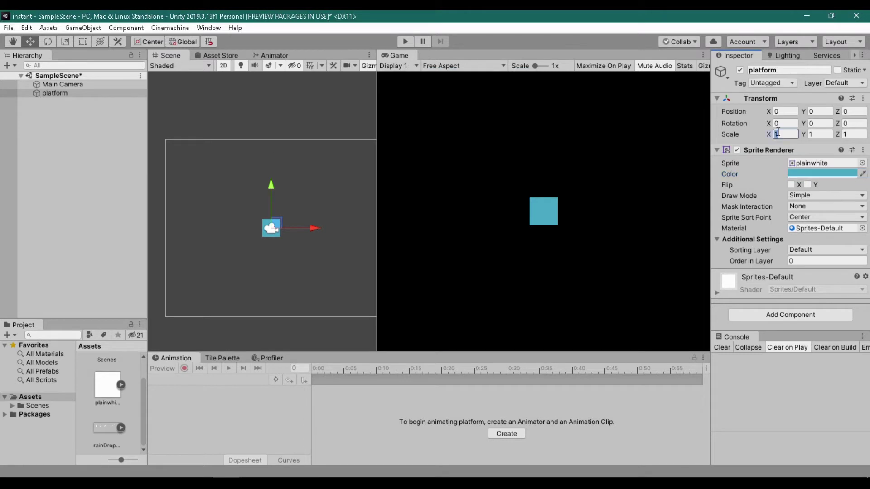
Step: Set the platform's X scale to 7 and move it down to Y -4.56
text(7)
scroll(293, 215, down, 1)
drag(292, 215, 268, 254)
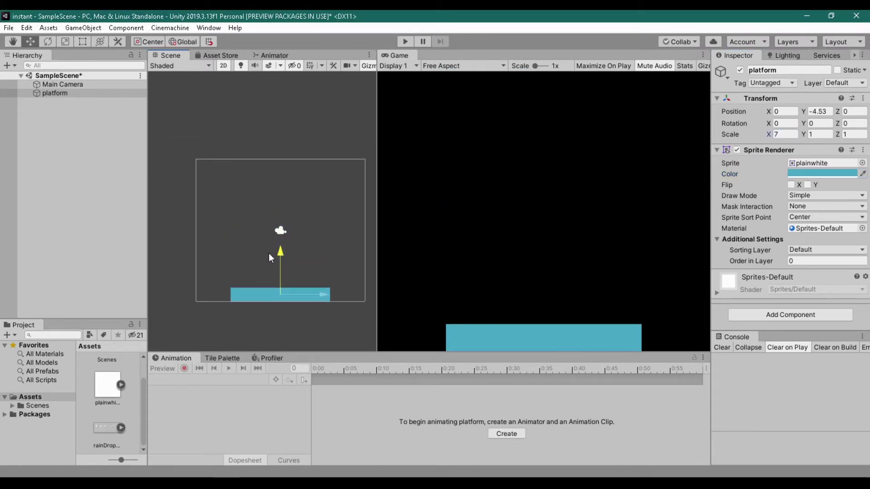
Step: Add a Physics 2D Box Collider 2D component to the platform
click(830, 313)
click(766, 457)
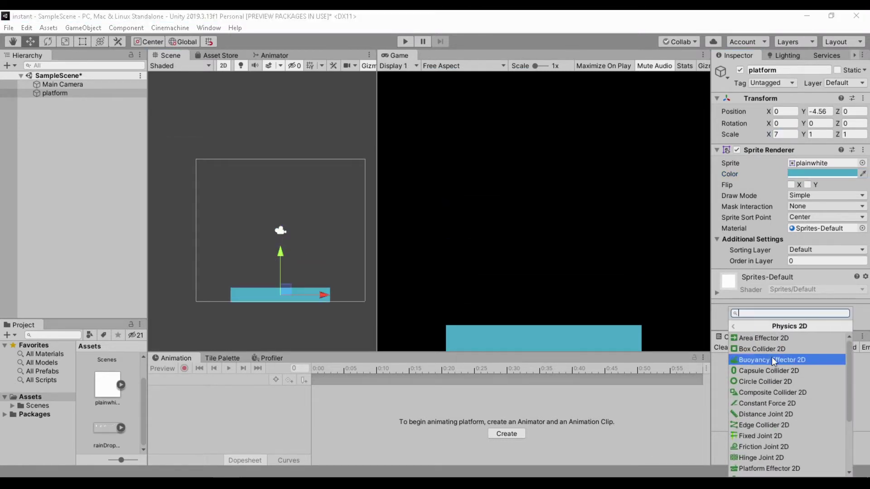
click(770, 350)
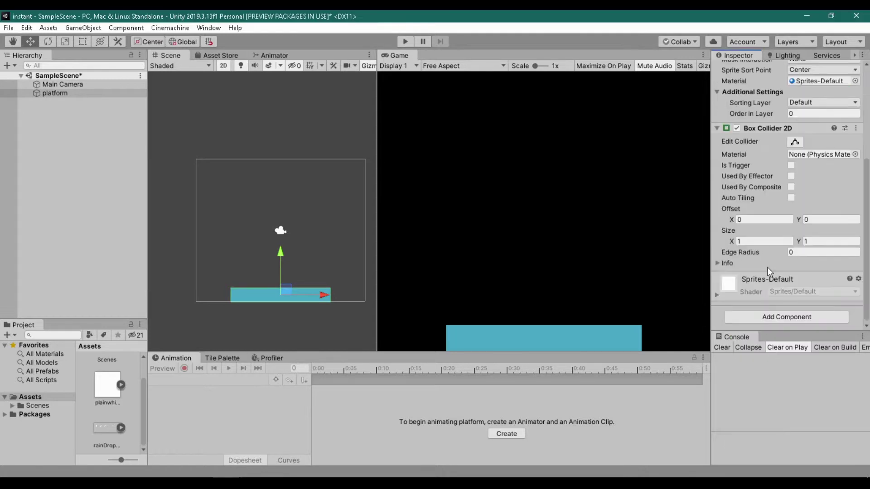
Step: Create an Effects > Particle System in the Hierarchy and rename it 'Rain'
right_click(112, 115)
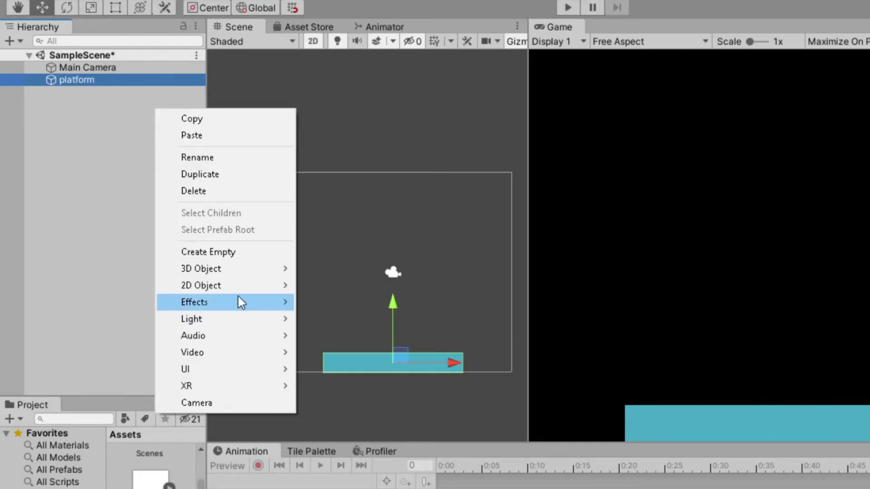
mouse_move(238, 302)
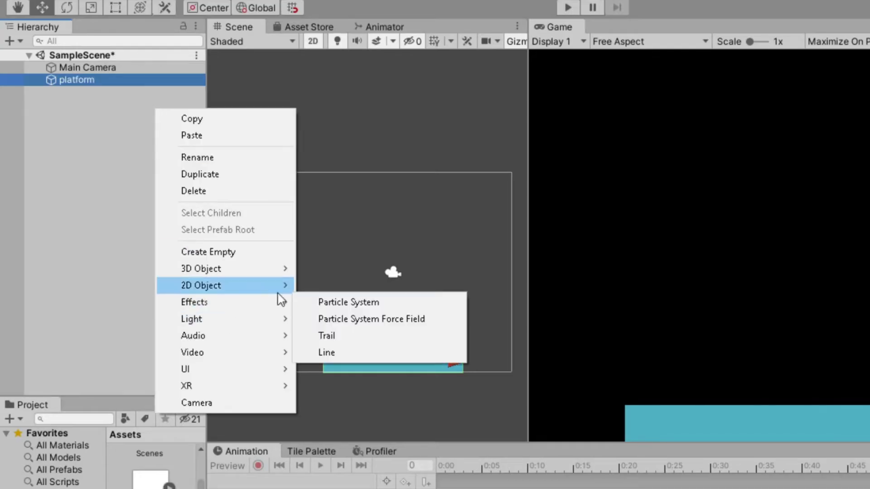
click(321, 302)
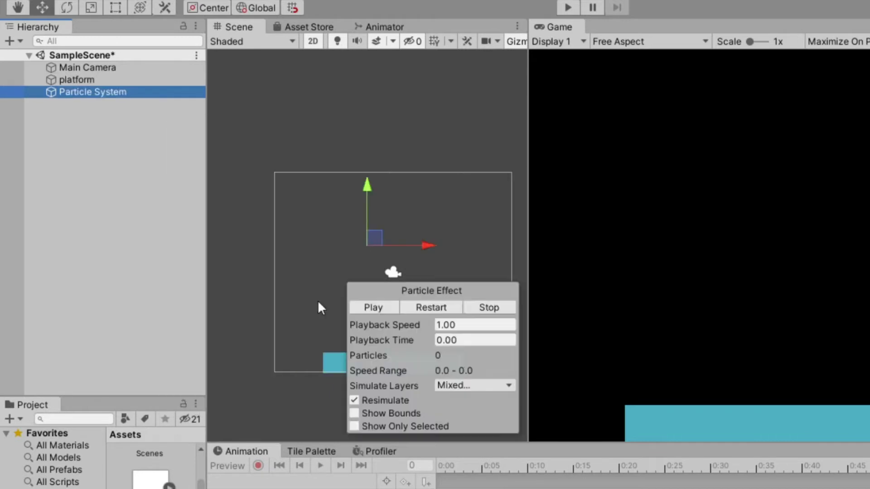
click(109, 90)
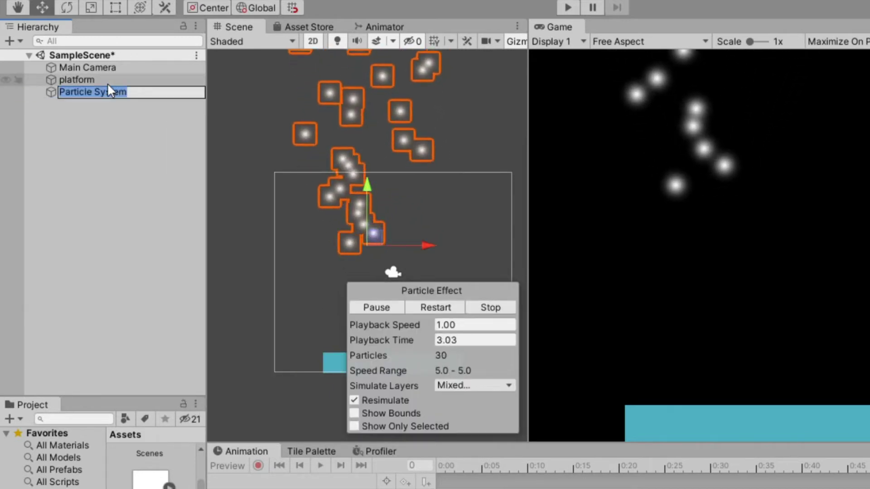
text(Rain)
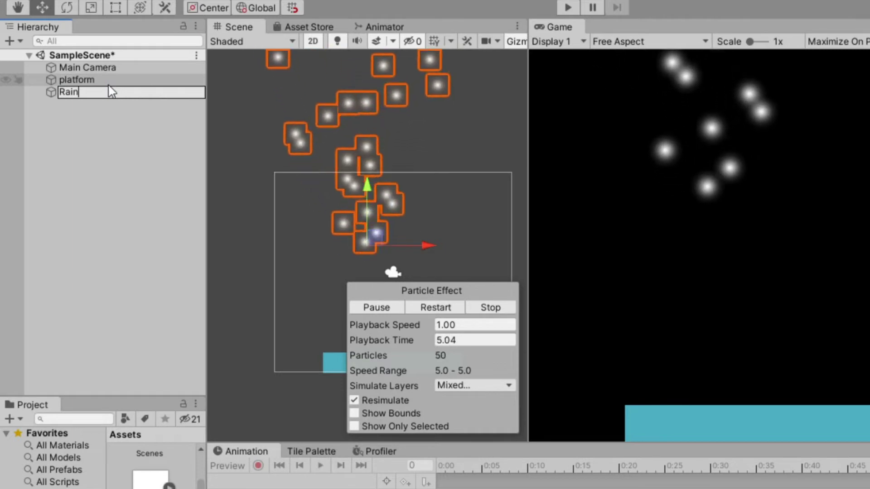
click(123, 107)
Step: Assign the Sprites-Default material in the Rain particle system's Renderer module
click(119, 91)
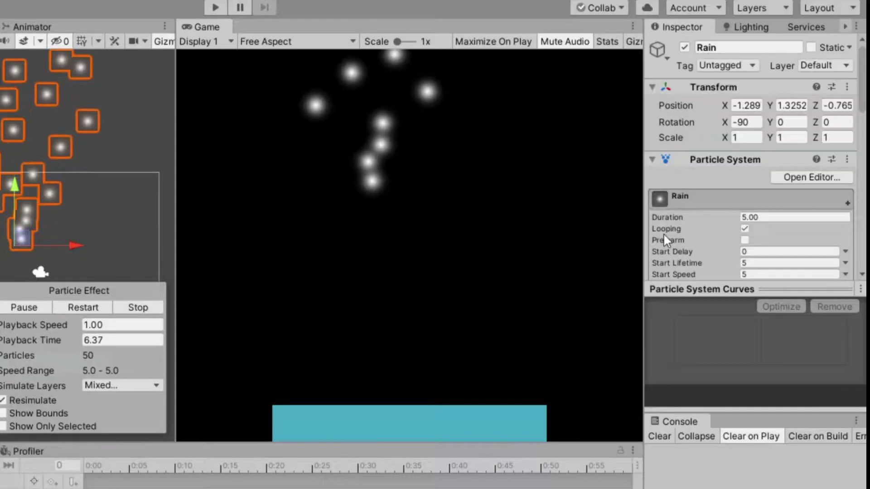
scroll(740, 206, down, 15)
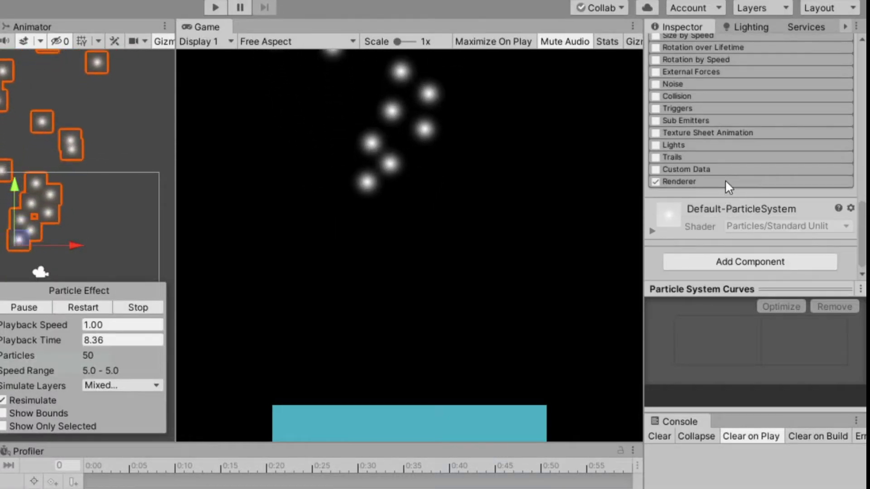
click(725, 179)
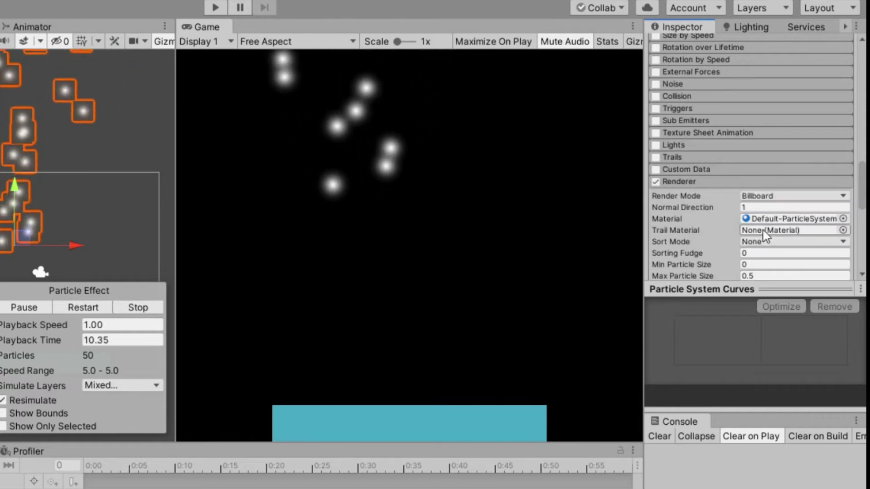
click(842, 218)
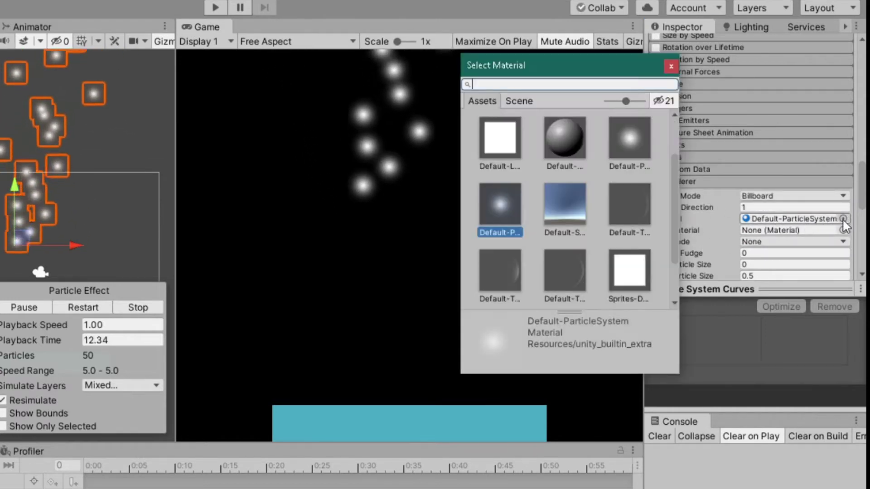
click(643, 271)
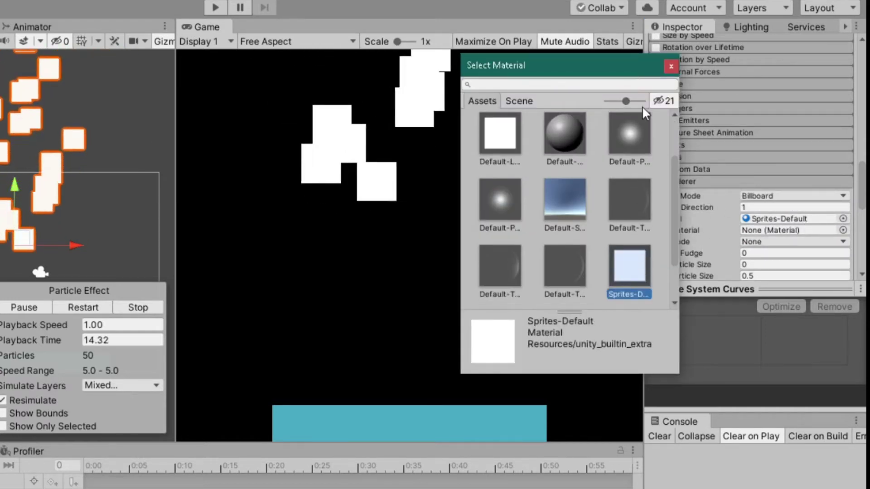
click(670, 67)
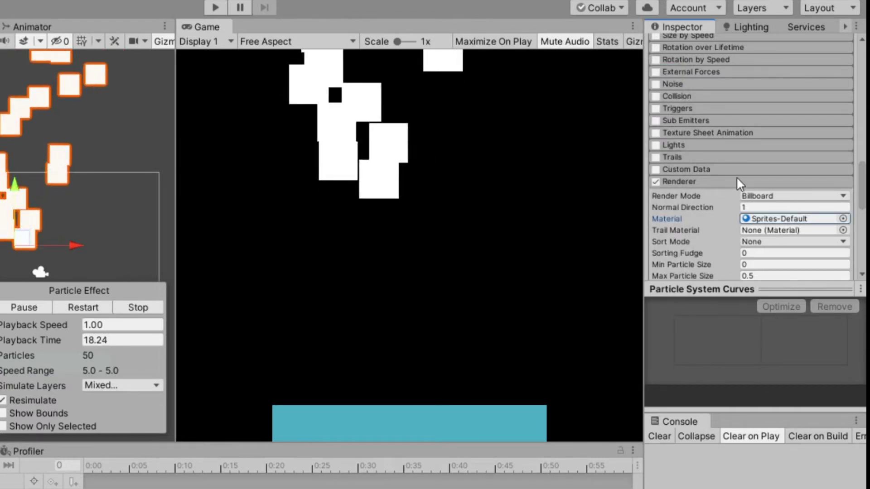
Step: Enable Rain's Collision module with Type set to World and Mode to 2D
scroll(736, 176, up, 5)
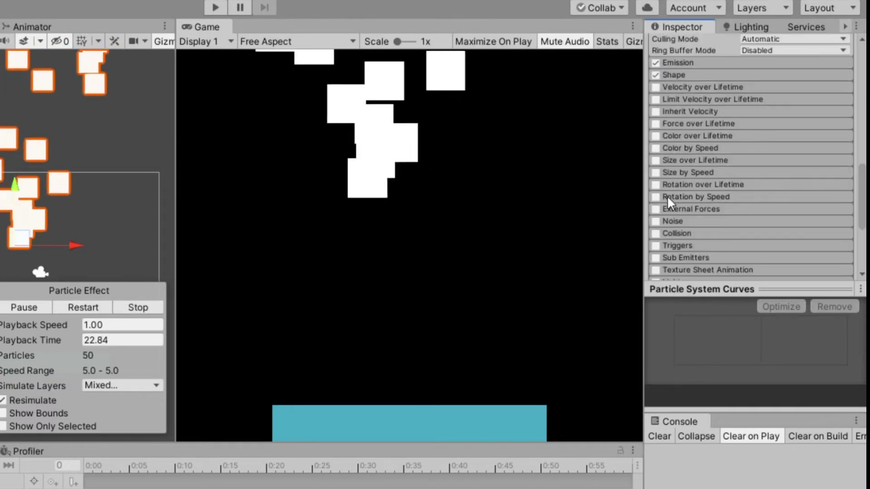
click(656, 233)
scroll(717, 203, down, 5)
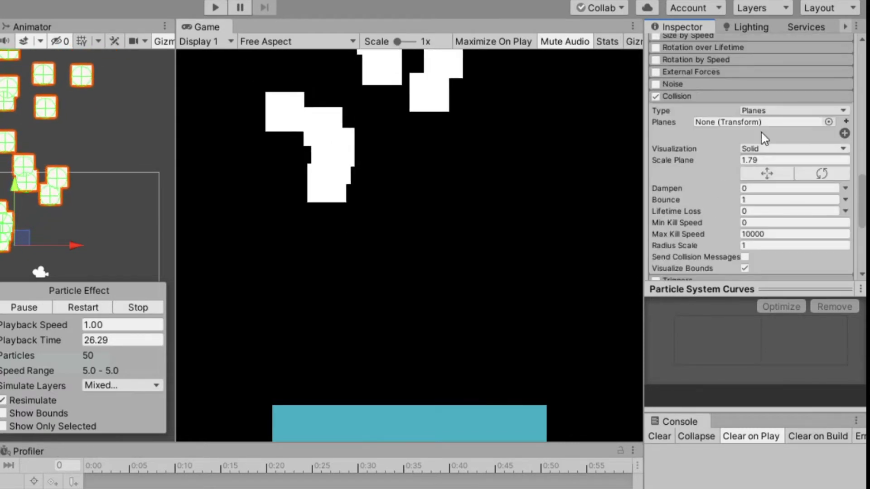
click(771, 111)
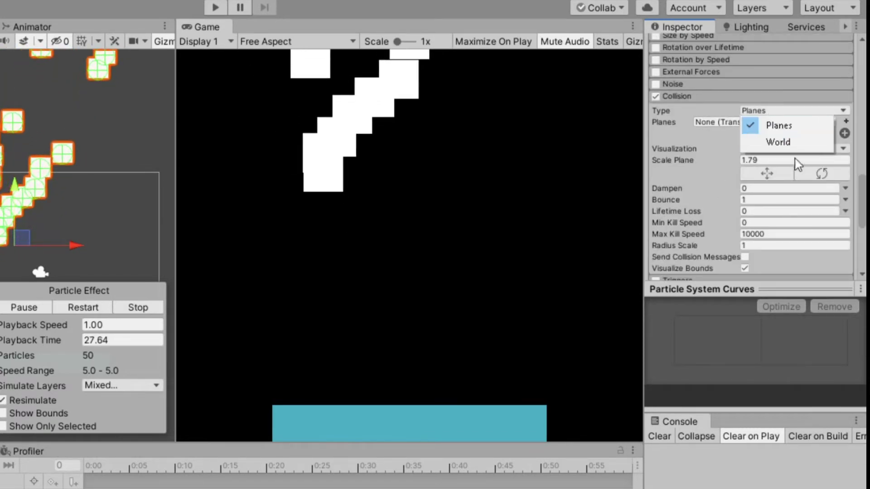
click(797, 141)
click(752, 122)
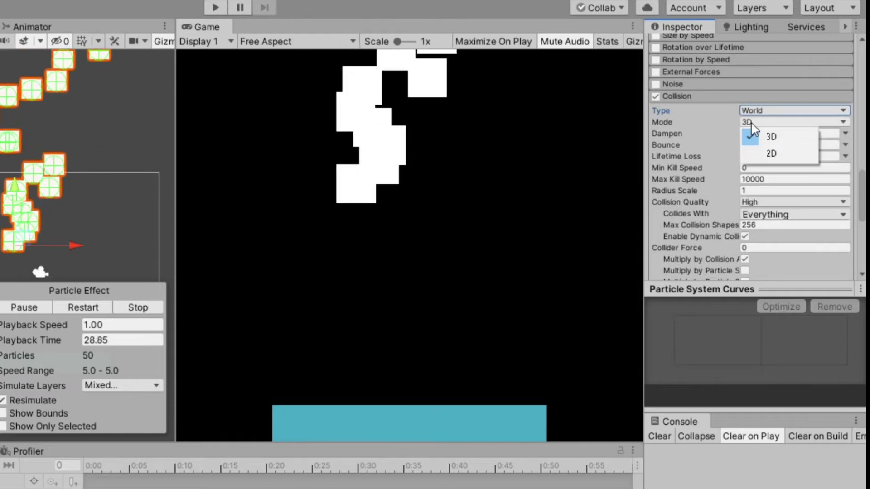
click(766, 153)
Step: Set the collision Bounce to 0 and Lifetime Loss to 0.1
click(762, 144)
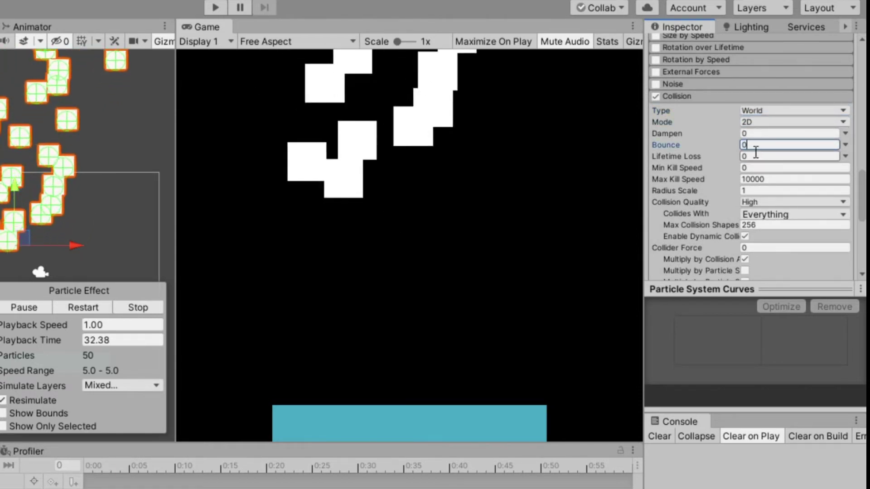
text(0)
click(756, 155)
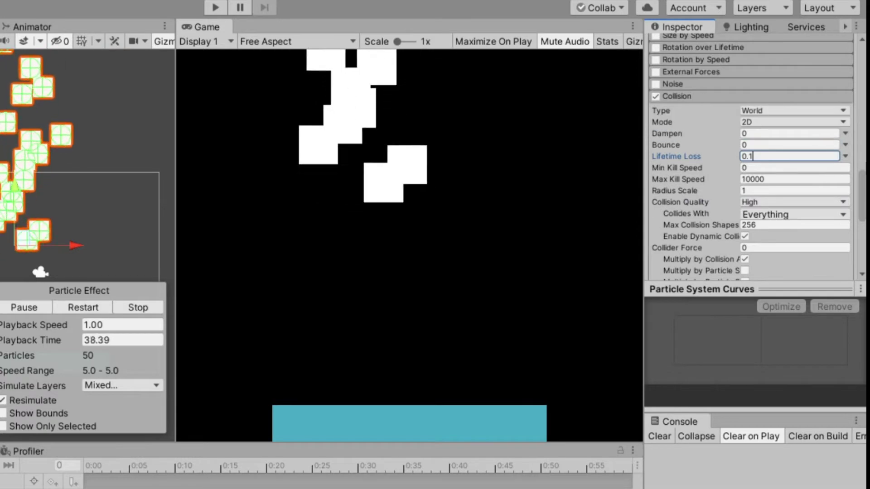
scroll(660, 220, up, 10)
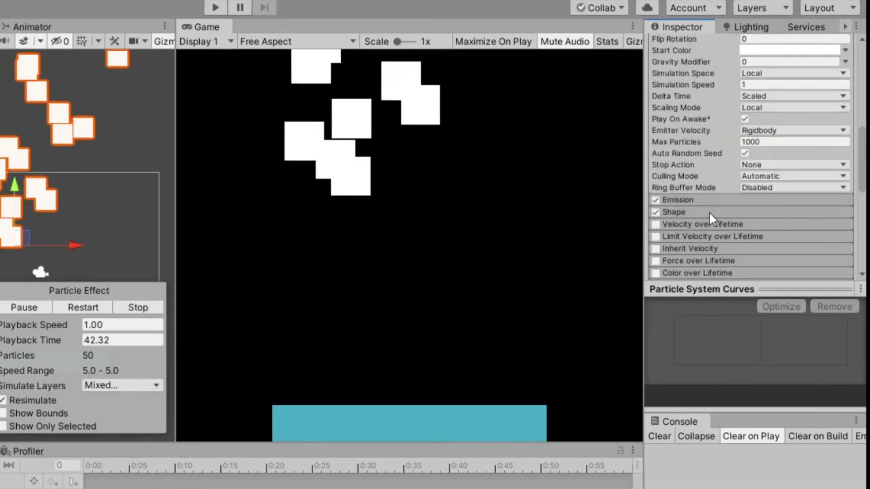
Step: Change Rain's emitter Shape from Cone to Box with X scale 7
click(710, 213)
scroll(734, 159, down, 5)
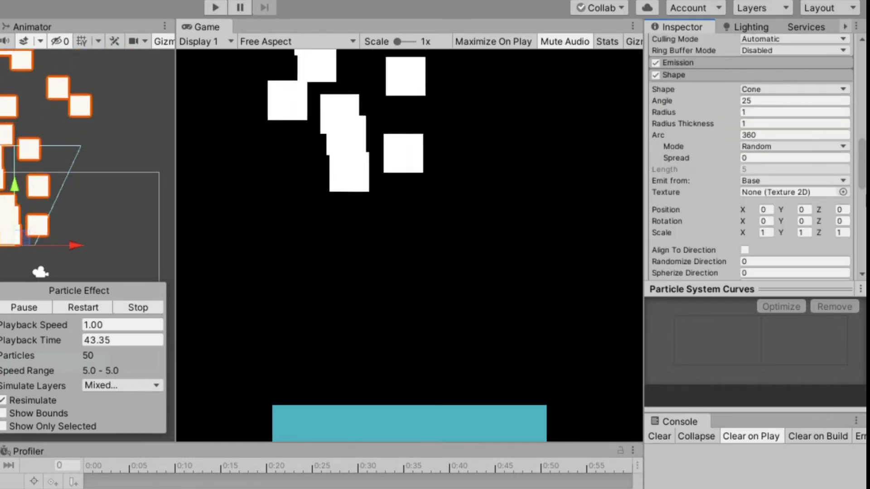
click(768, 89)
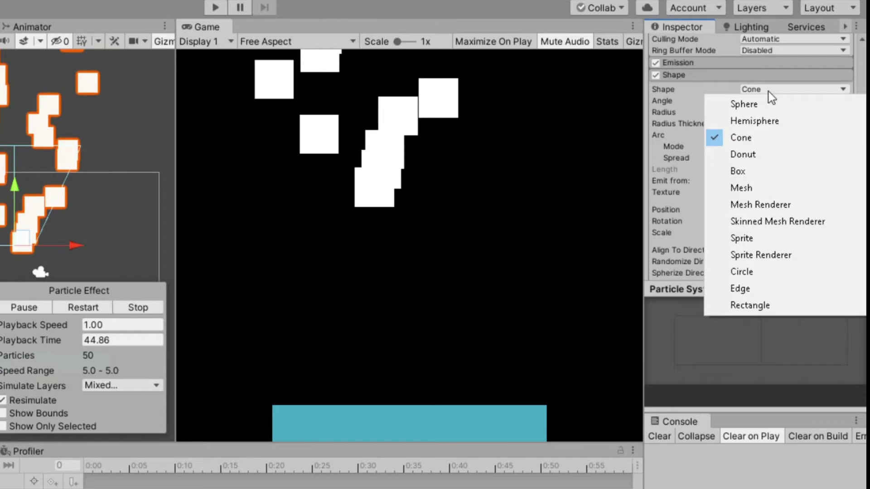
click(762, 172)
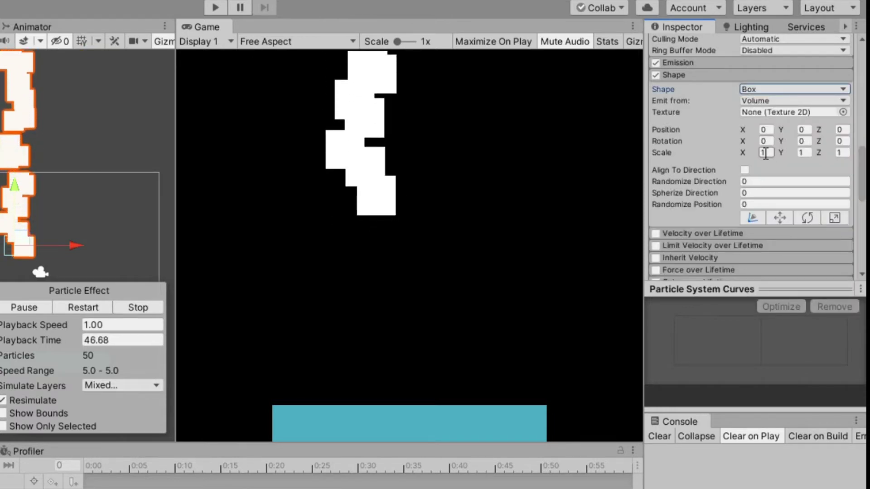
click(766, 152)
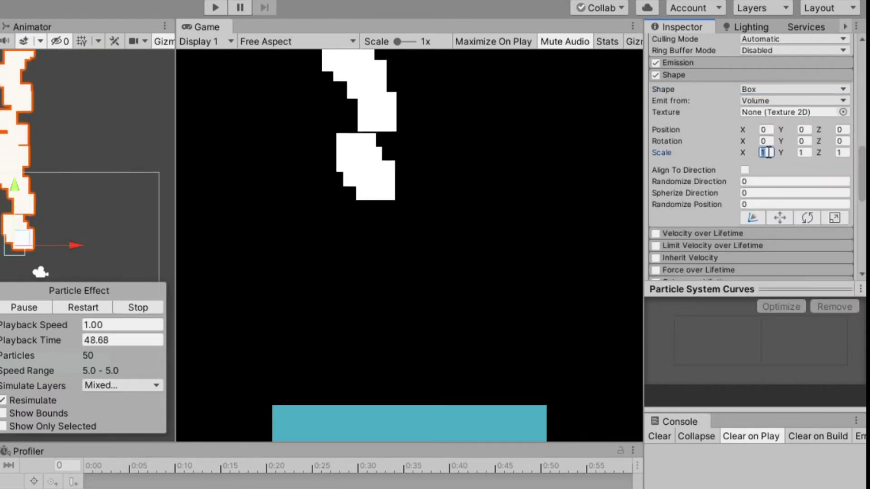
text(7)
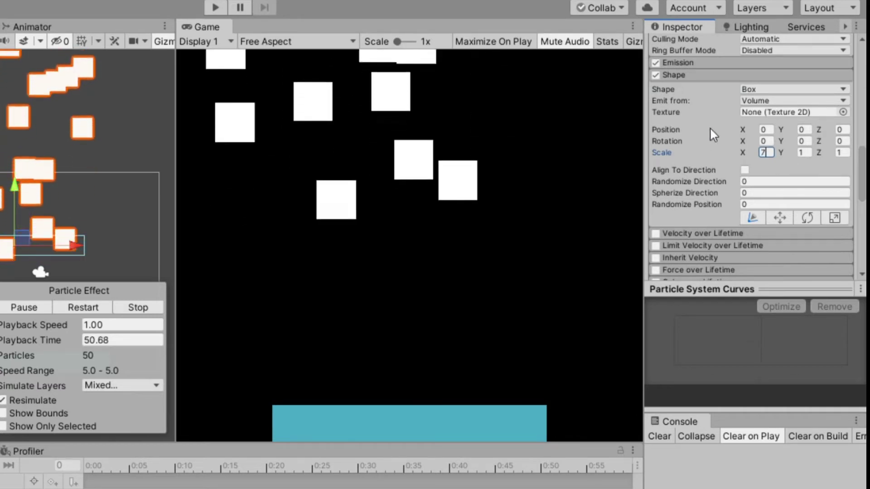
click(765, 141)
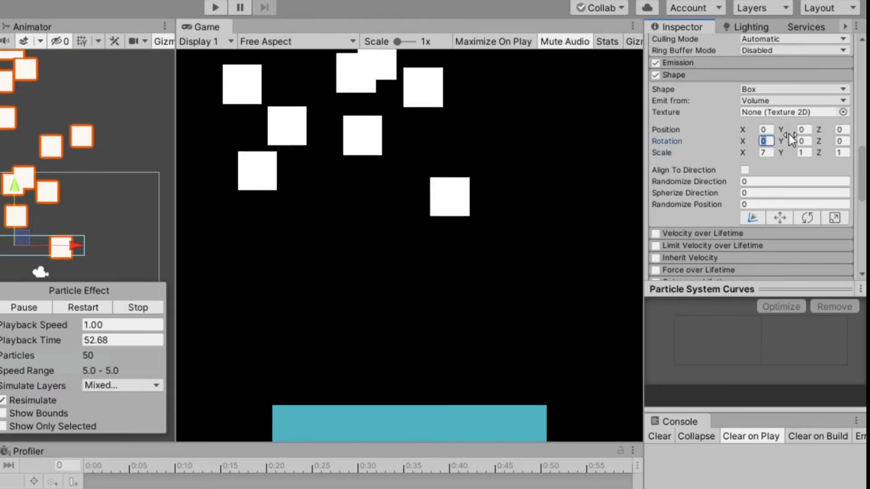
Step: Reset the Rain object's Transform to zero position and rotation
scroll(790, 134, up, 10)
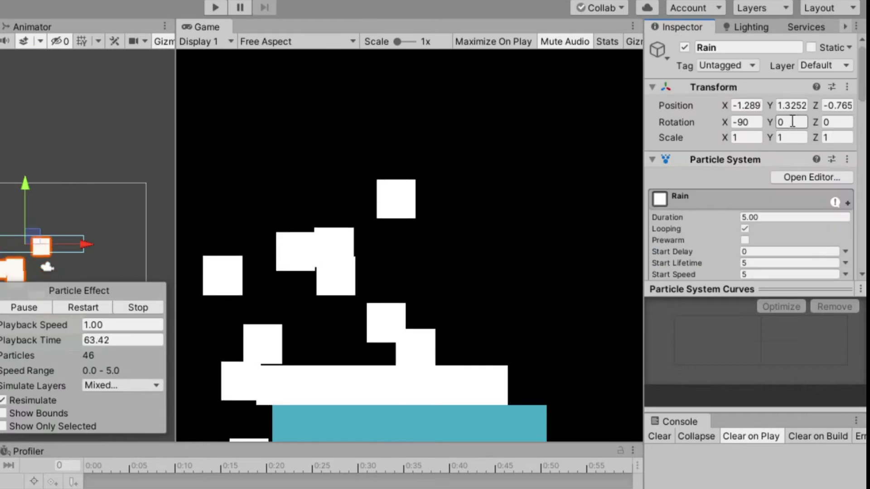
click(847, 87)
click(772, 102)
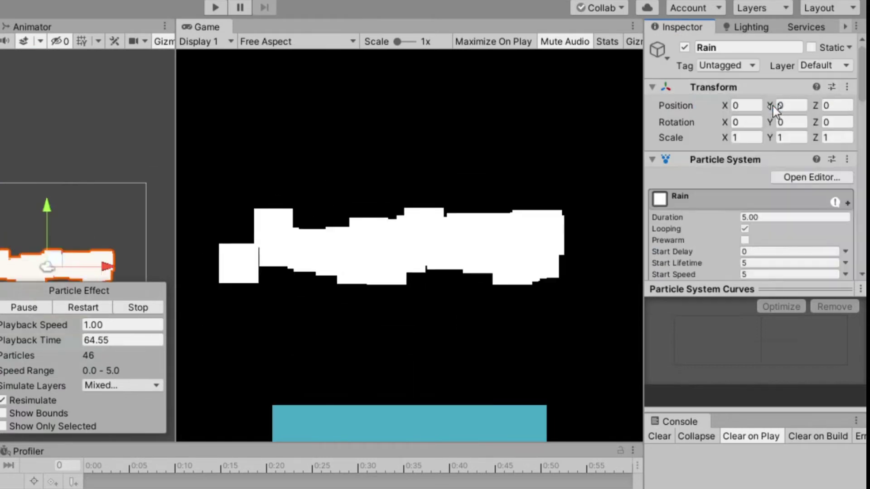
Step: Set the Shape module's box Rotation X to 90
scroll(774, 184, down, 10)
scroll(774, 183, up, 10)
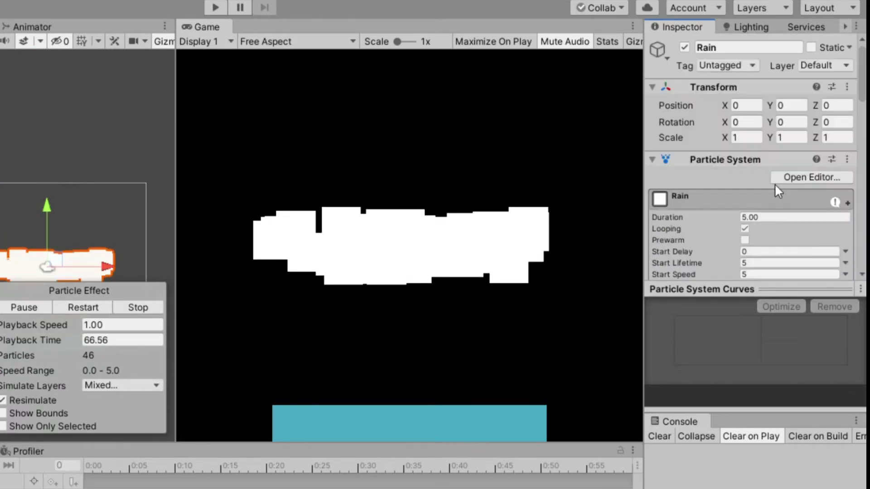
scroll(774, 183, down, 10)
click(766, 160)
text(90)
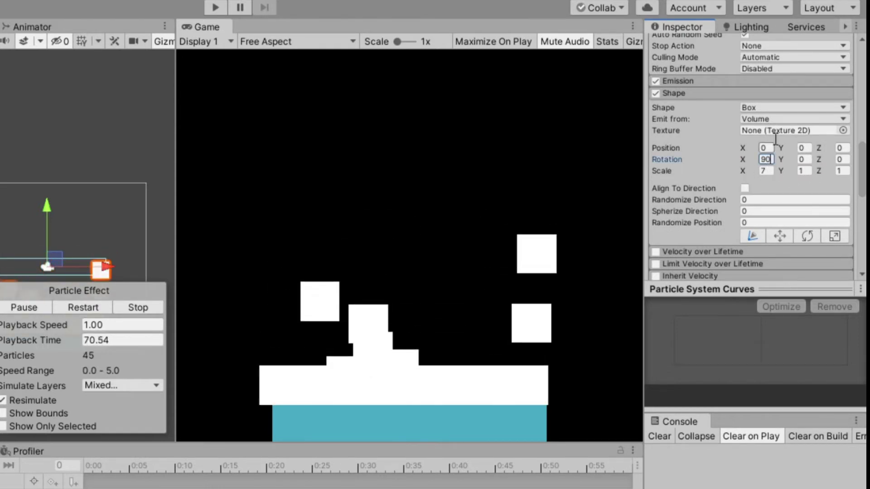
scroll(716, 154, up, 10)
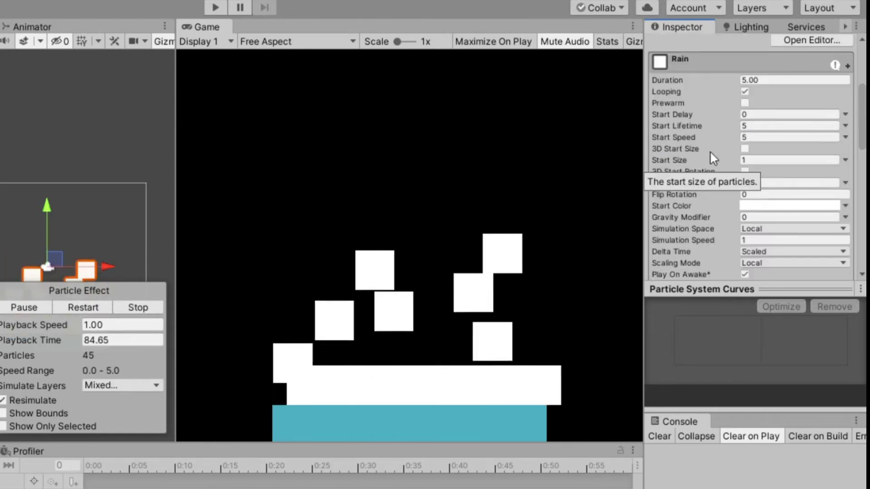
Step: Set Rain's Start Size to 0.1, Duration to 1 and Gravity Modifier to 1
click(811, 156)
text(0.)
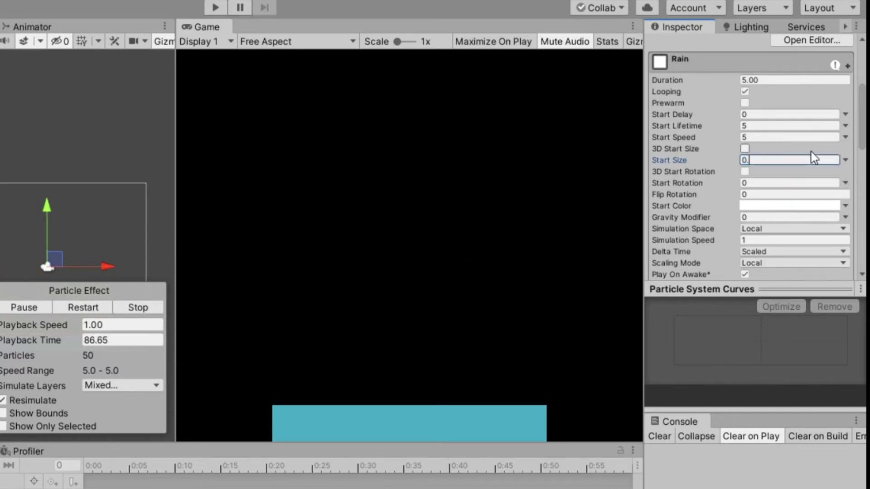
text(1)
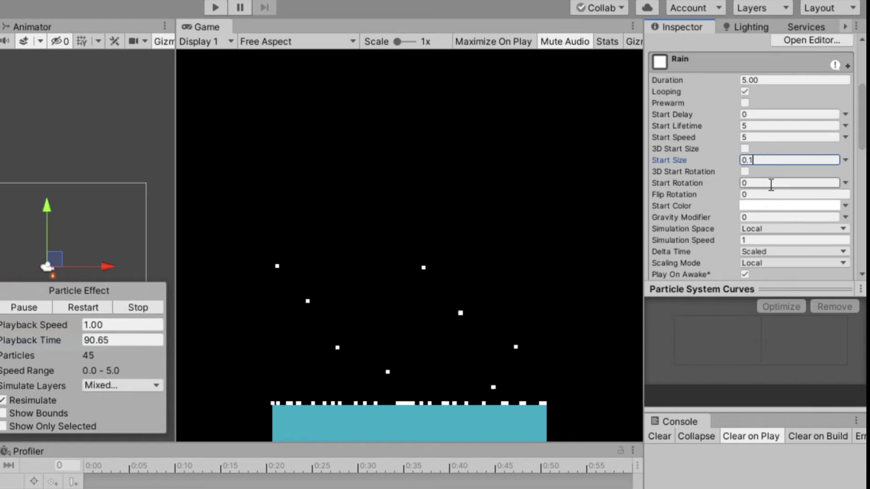
click(779, 80)
text(1)
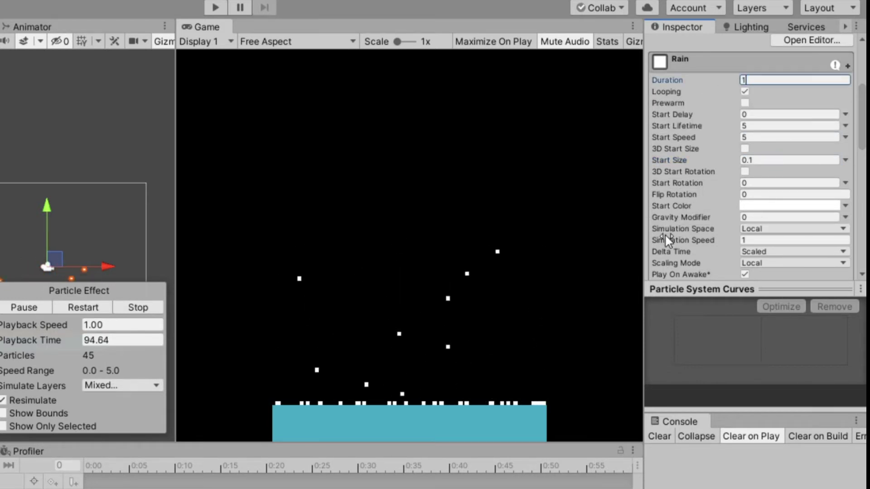
click(775, 217)
text(1)
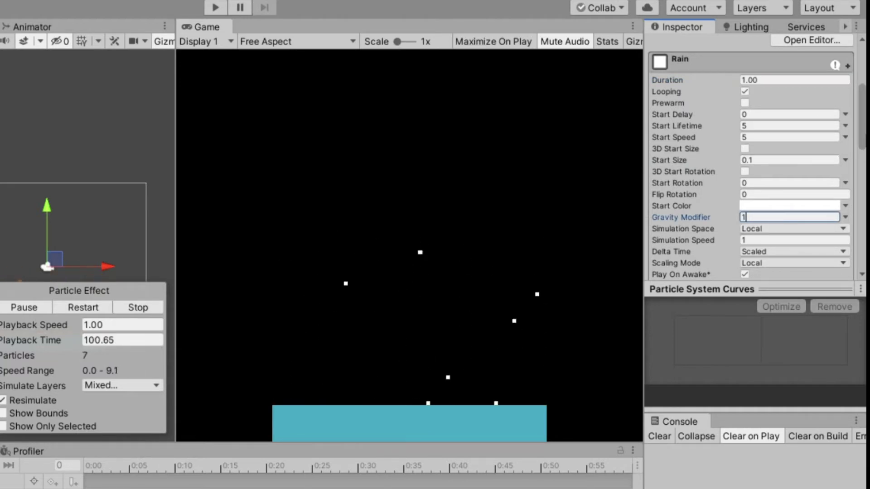
scroll(745, 172, down, 5)
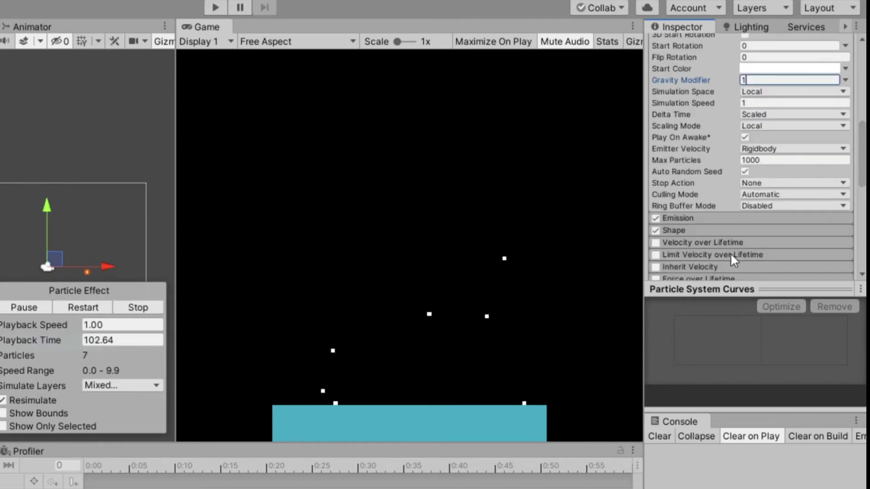
Step: Change the Emission module's Rate over Time from 10 to 30
click(683, 218)
scroll(682, 220, down, 5)
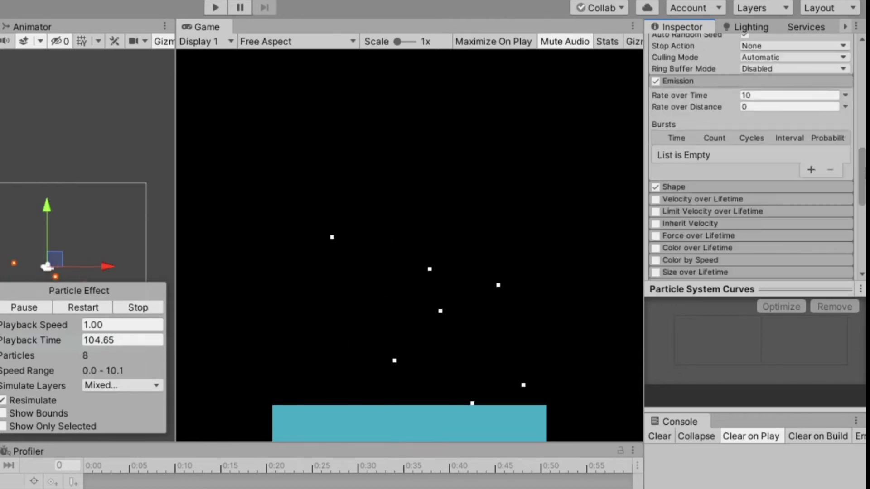
click(756, 93)
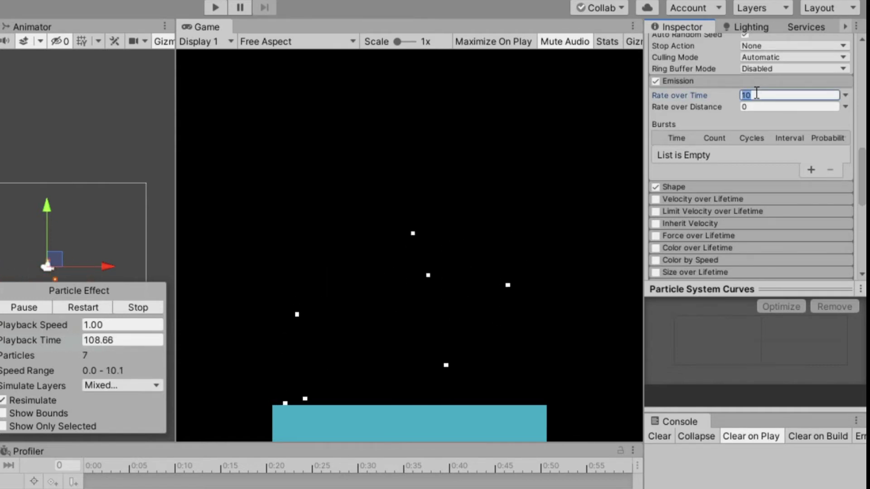
text(30)
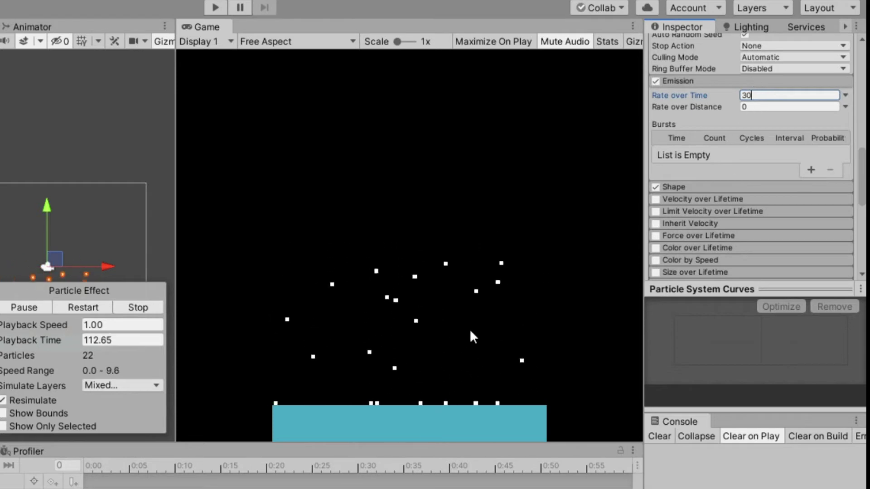
Step: Enable Rain's Texture Sheet Animation module and switch its Mode from Grid to Sprites
scroll(685, 153, down, 5)
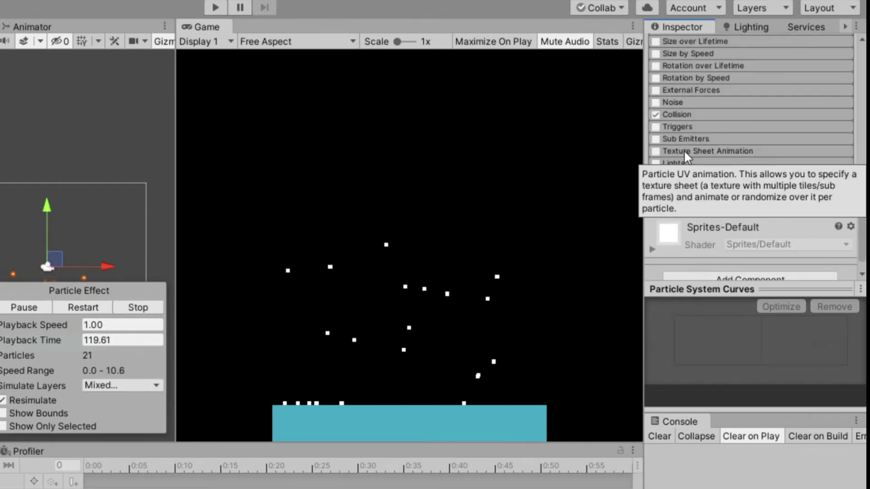
click(684, 151)
click(654, 149)
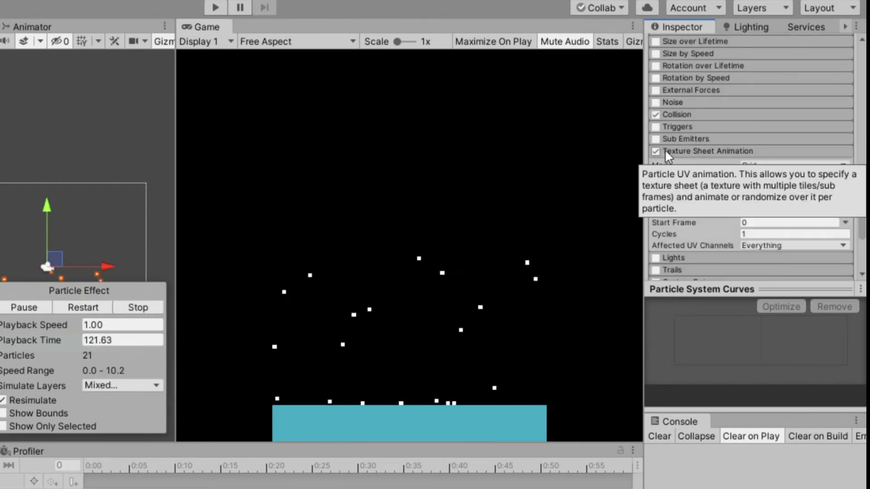
click(843, 166)
click(785, 199)
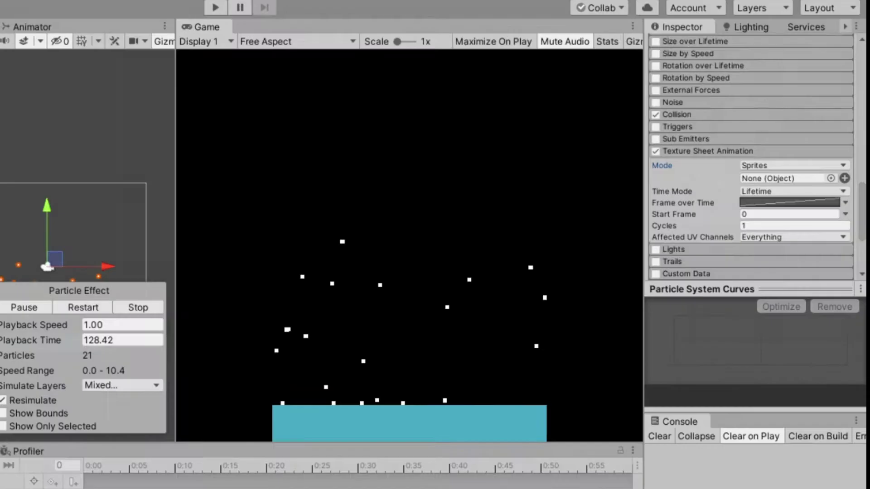
Step: In rainDrop 1's import settings, keep Sprite Mode Multiple and 64 pixels per unit
click(102, 428)
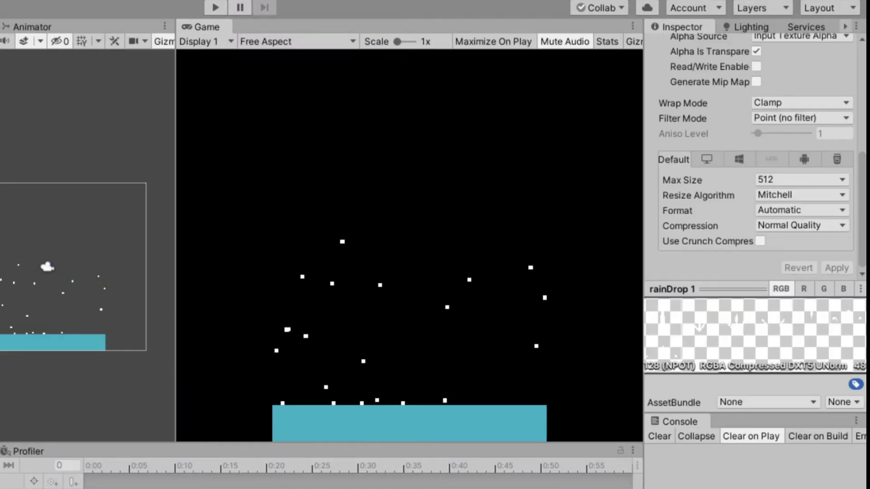
drag(863, 209, 862, 102)
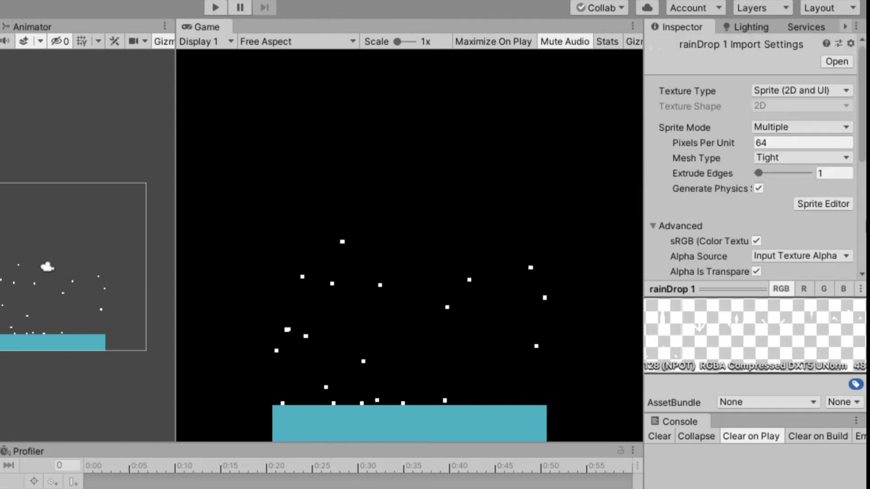
click(789, 129)
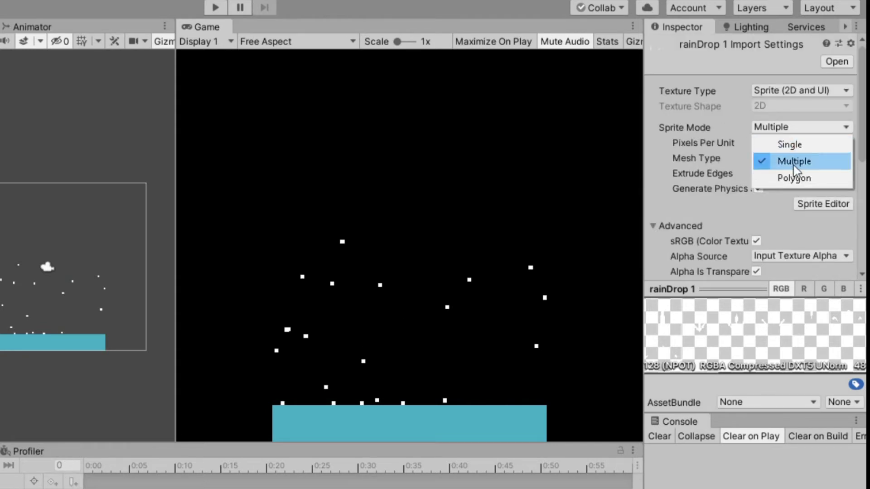
click(640, 205)
click(770, 144)
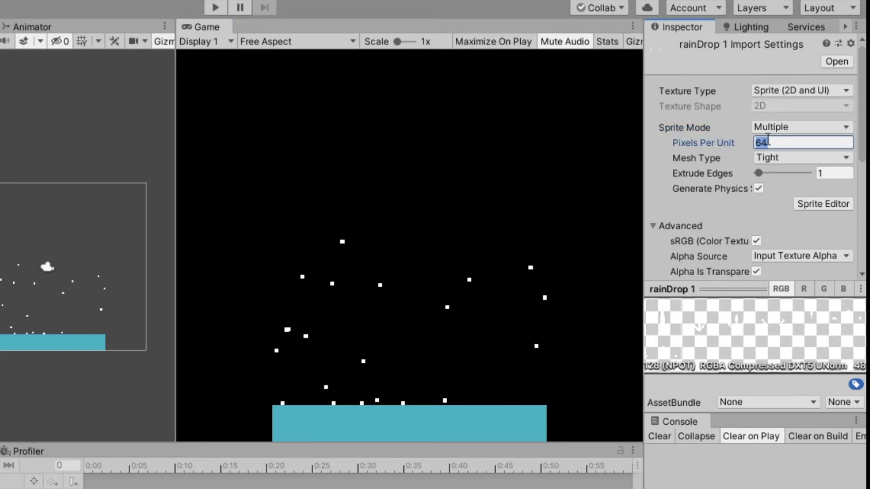
drag(863, 109, 863, 206)
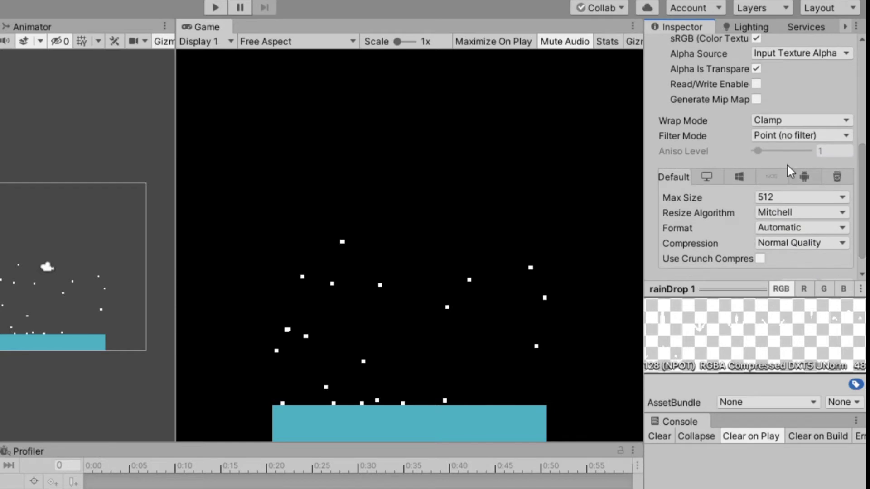
Step: Keep Point filtering and 512 max size, then open the sheet in the Sprite Editor
click(774, 137)
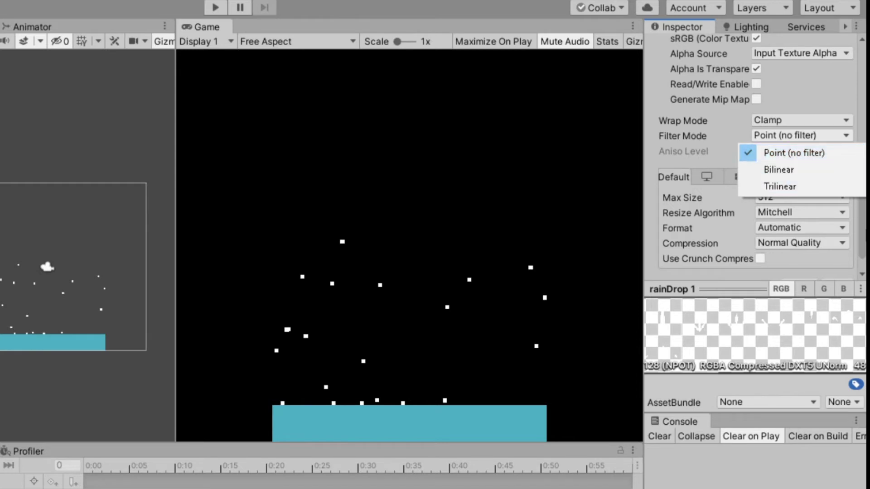
click(695, 207)
click(766, 200)
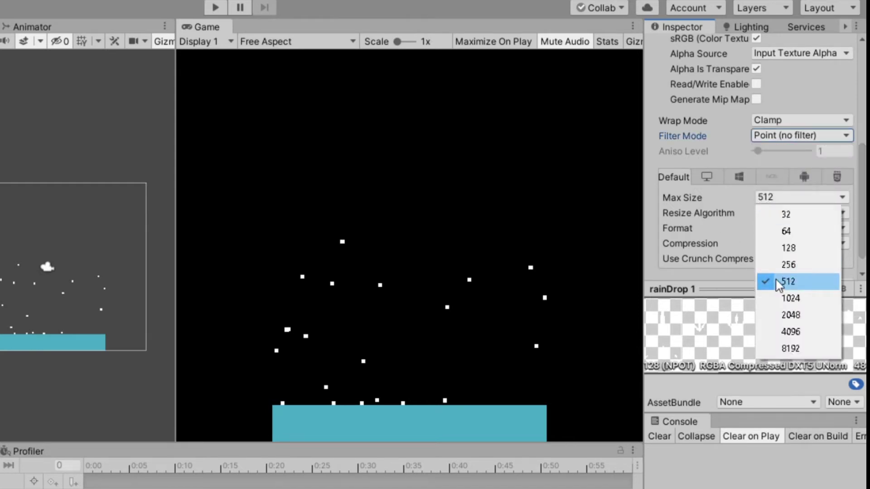
click(721, 279)
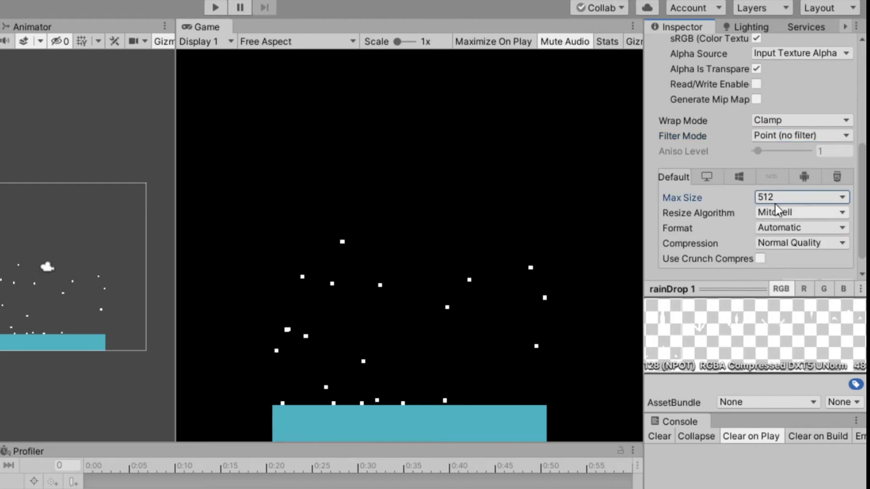
scroll(804, 175, up, 6)
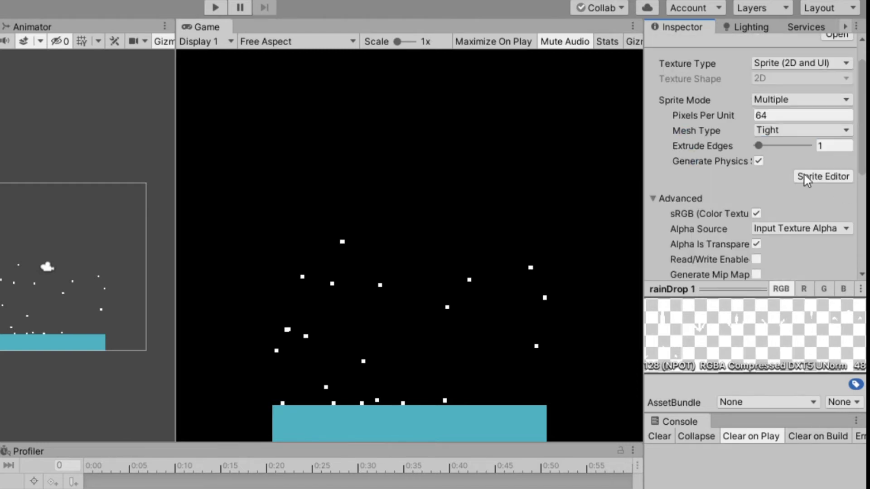
click(828, 178)
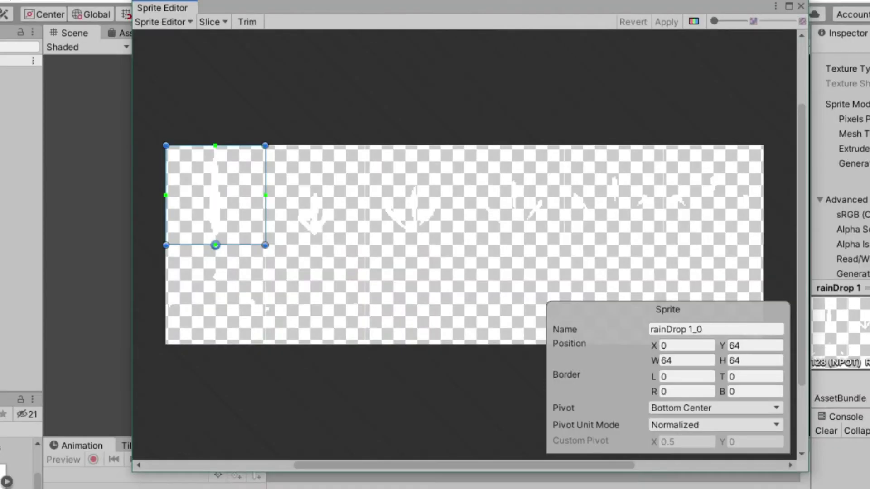
Step: Set up a Grid By Cell Size slice of 64×64 with Bottom pivot, with alpha view on
click(694, 21)
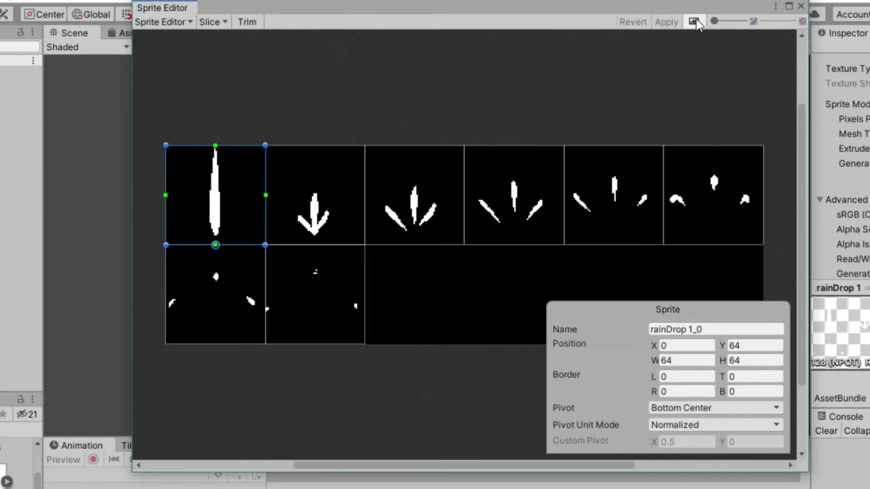
click(220, 23)
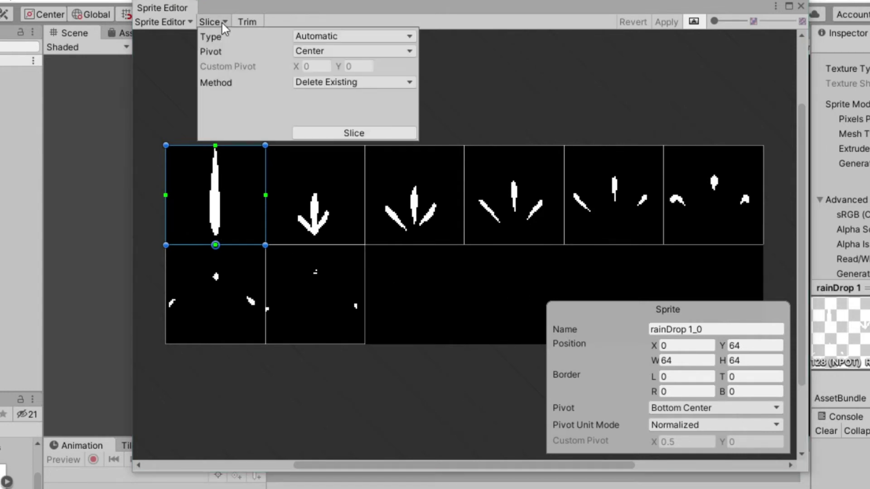
click(330, 37)
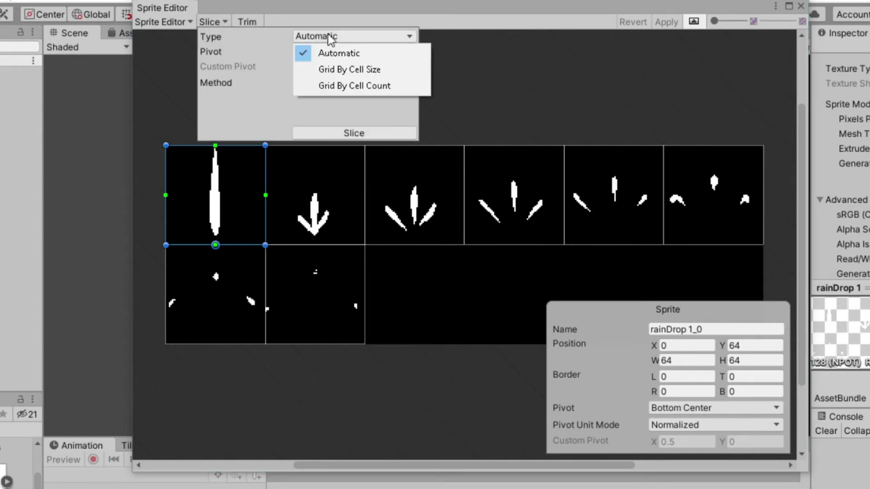
click(371, 70)
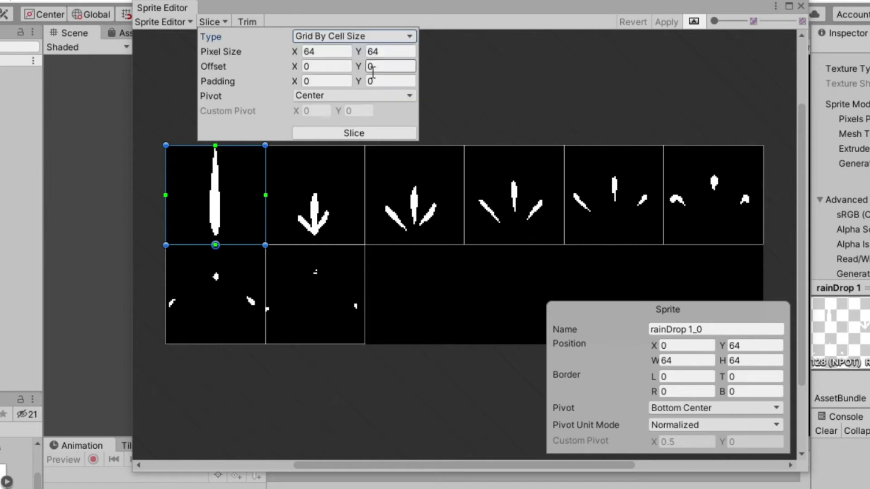
click(306, 50)
click(381, 56)
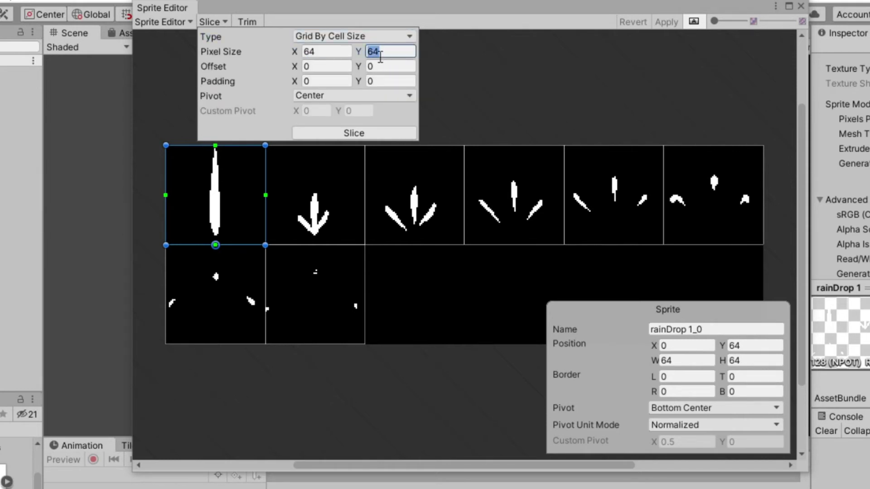
click(309, 97)
click(340, 228)
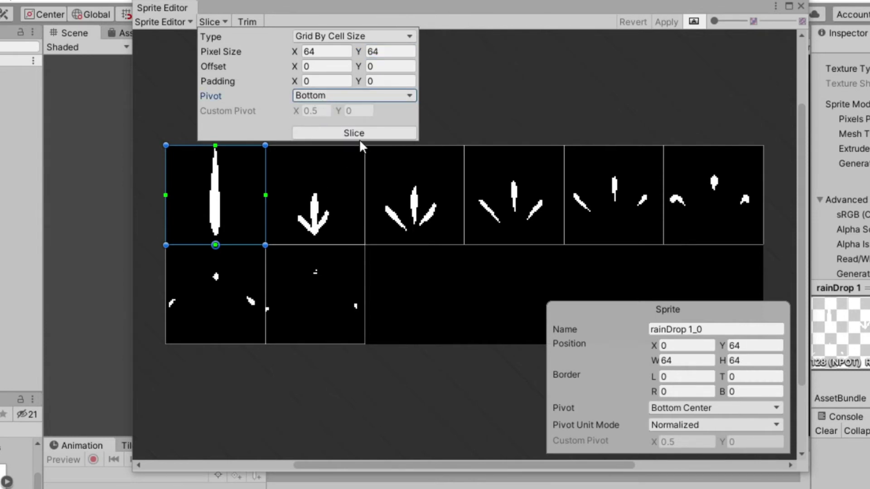
Step: Slice the rainDrop 1 sheet into 64×64 frames and apply the changes
click(347, 132)
click(264, 190)
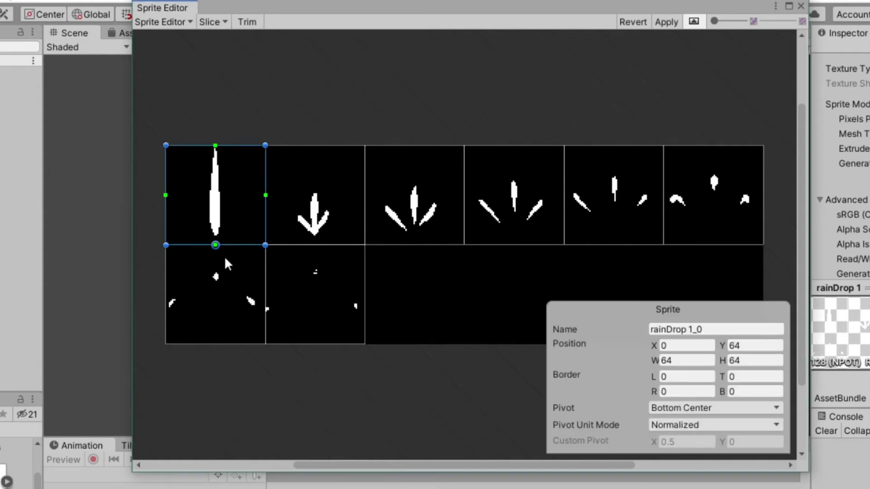
click(671, 24)
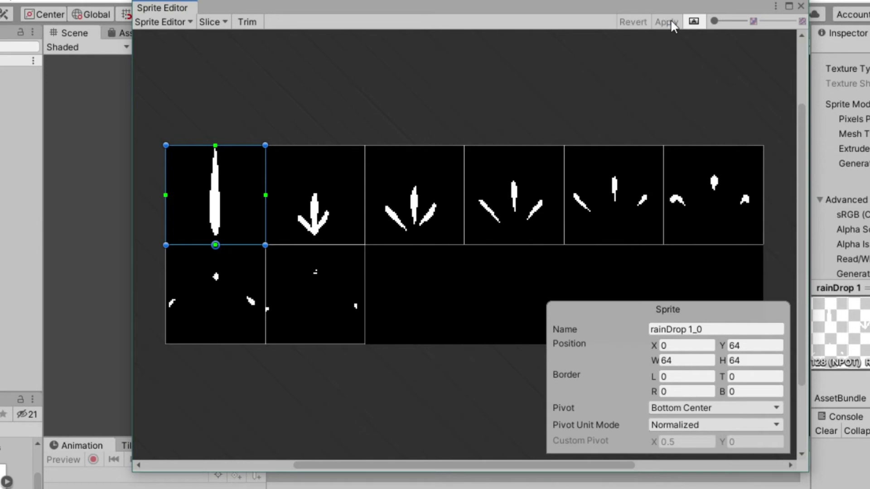
Step: Close the Sprite Editor and scroll the Rain Inspector to Texture Sheet Animation
click(800, 8)
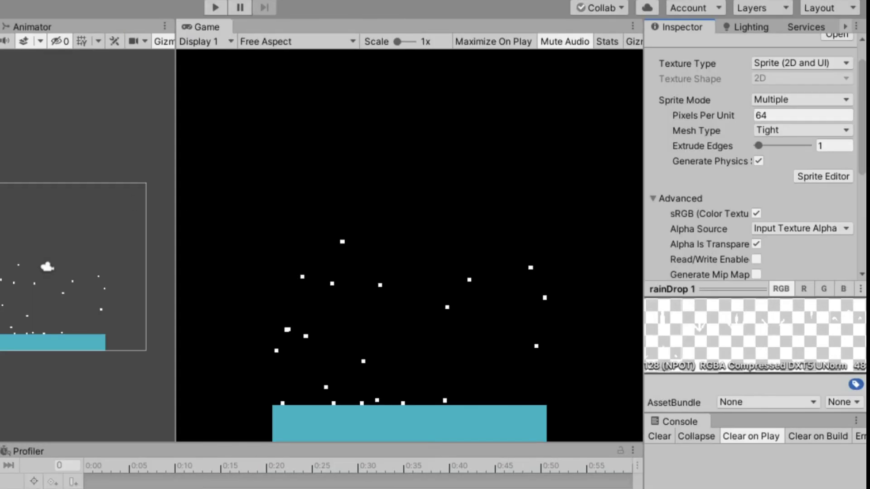
scroll(751, 157, down, 5)
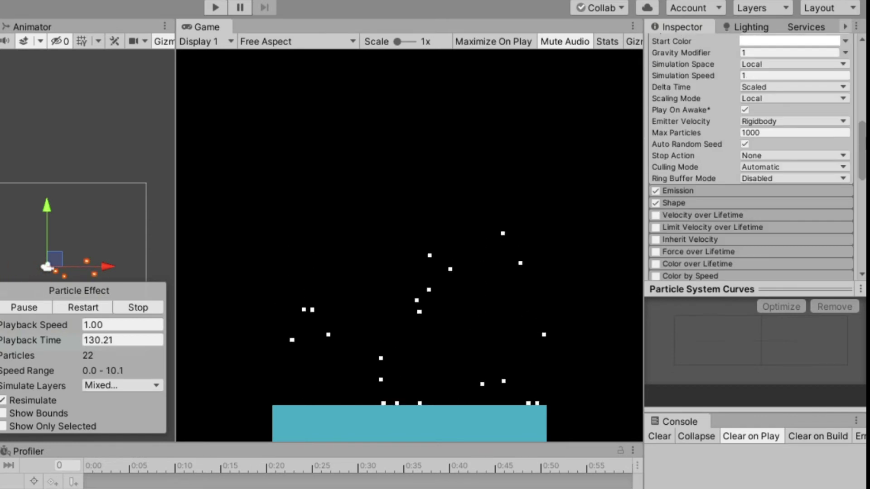
scroll(751, 156, down, 10)
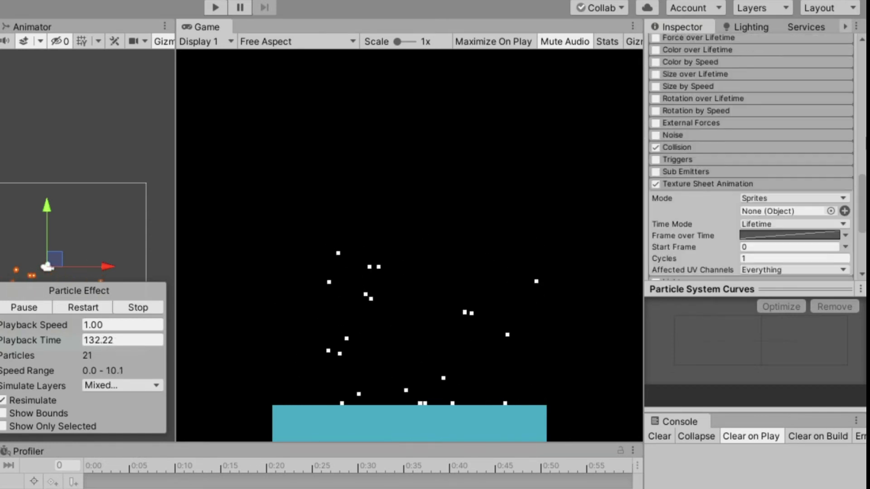
scroll(753, 154, down, 5)
scroll(752, 154, up, 3)
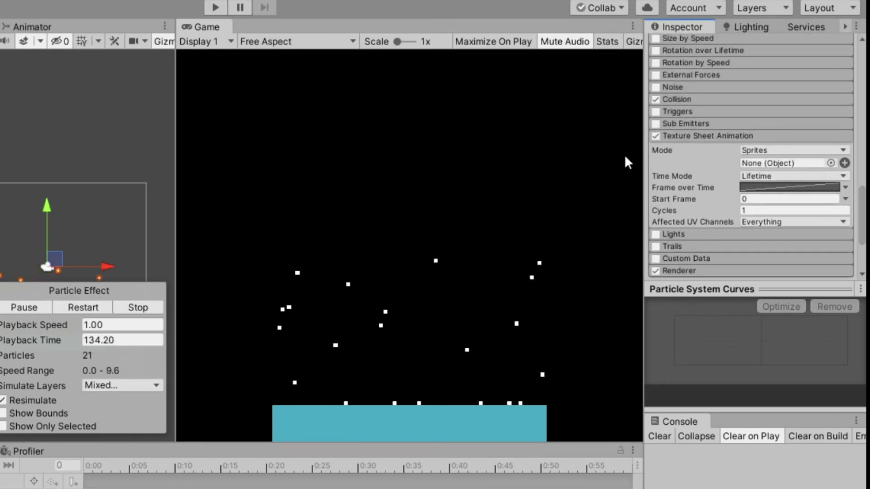
Step: Add sprite slots to Texture Sheet Animation until there are eight
click(846, 163)
click(846, 162)
click(846, 163)
click(846, 162)
click(845, 162)
click(846, 163)
click(846, 163)
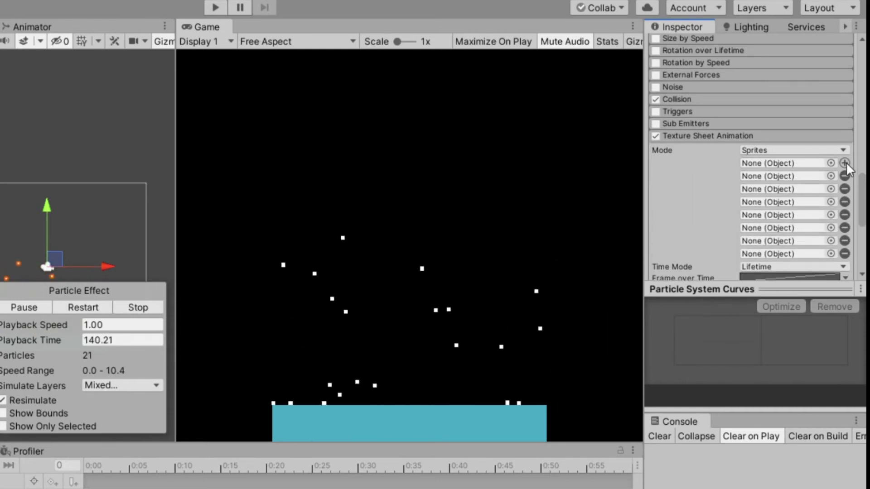
scroll(770, 136, down, 2)
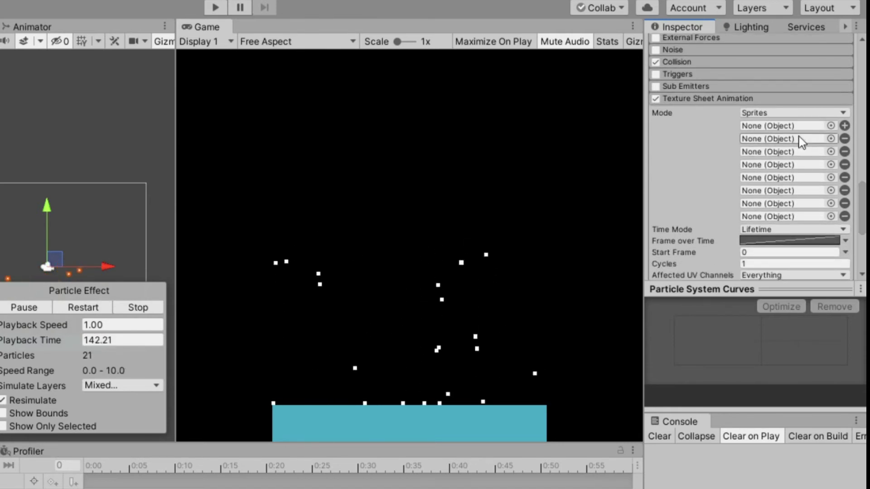
Step: Assign rainDrop 1_0 and rainDrop 1_1 to the first two frame slots
click(831, 125)
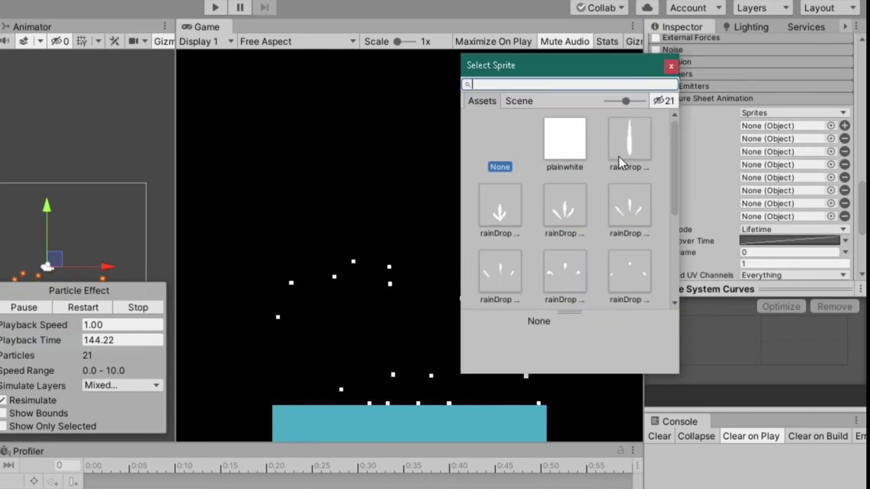
click(622, 136)
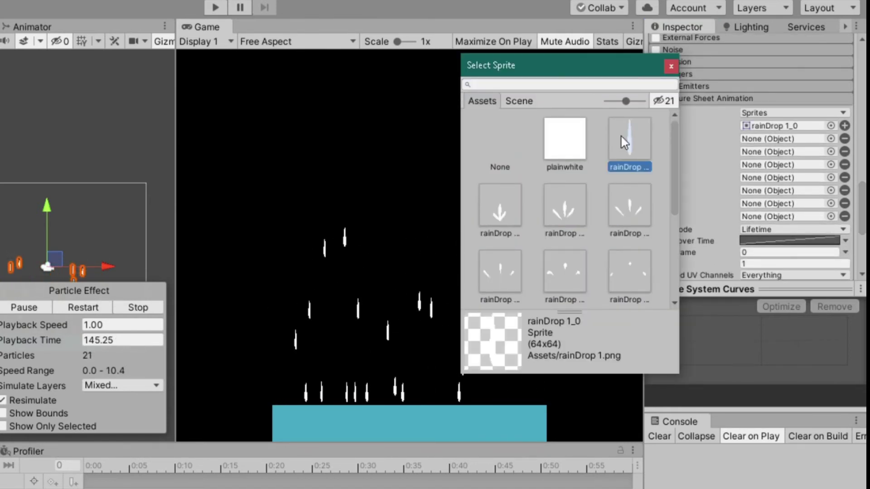
click(831, 139)
click(504, 206)
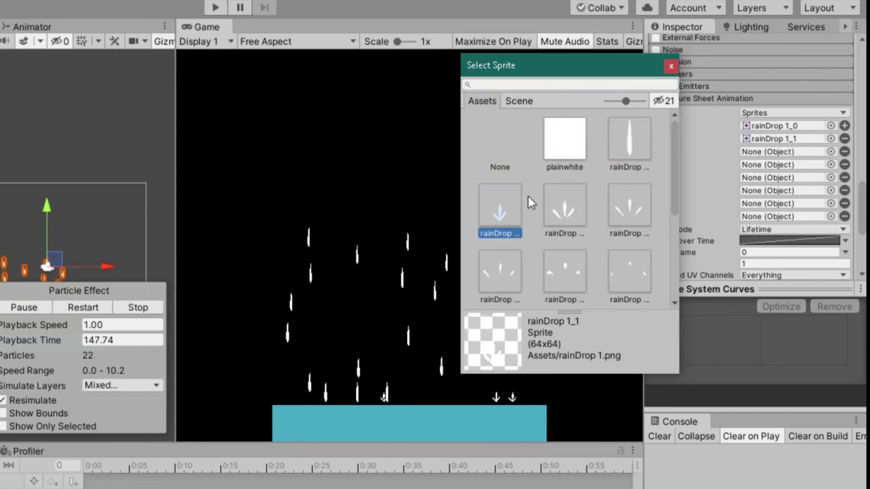
click(831, 152)
click(560, 217)
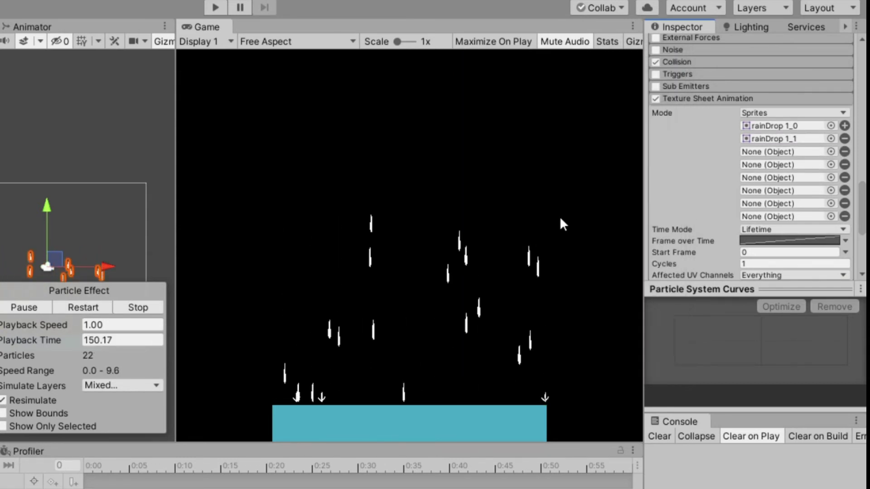
Step: Put rainDrop 1_2 through rainDrop 1_5 into frame slots three to six
click(831, 165)
click(629, 205)
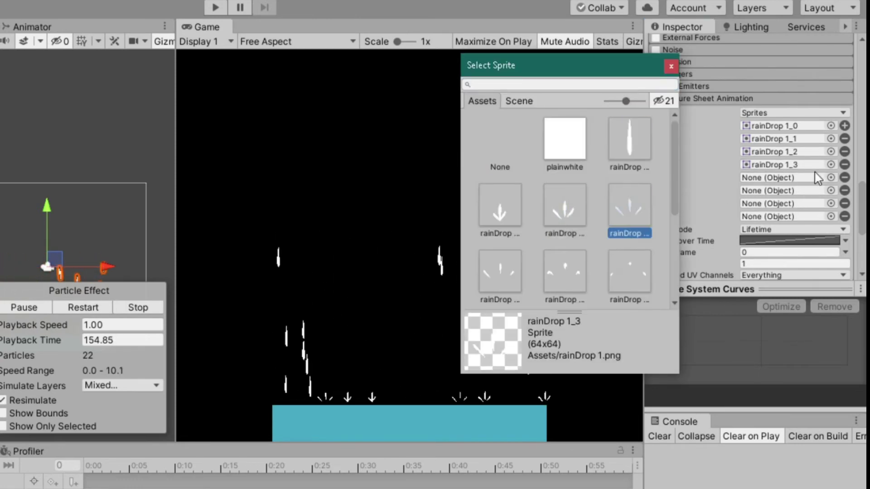
click(830, 178)
click(500, 271)
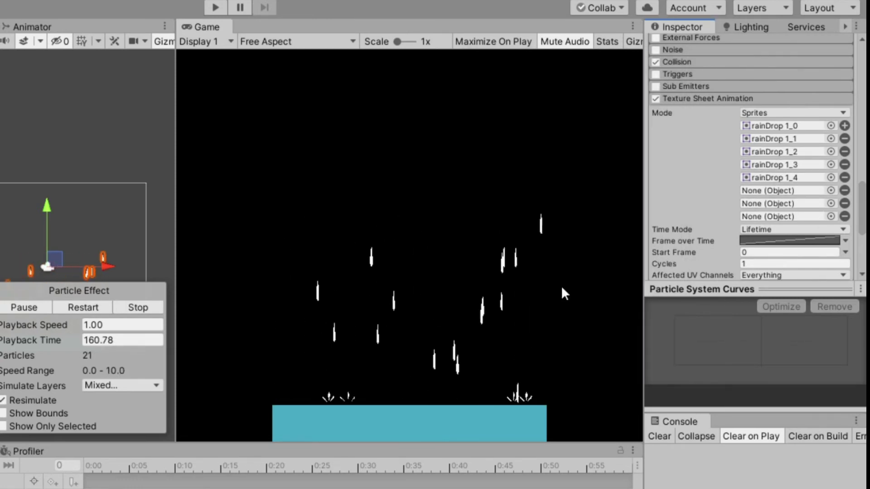
click(831, 191)
click(564, 265)
Step: Fill slots seven and eight with rainDrop 1_6 and rainDrop 1_7
click(831, 204)
click(629, 265)
click(831, 217)
scroll(531, 262, down, 2)
click(500, 268)
click(457, 388)
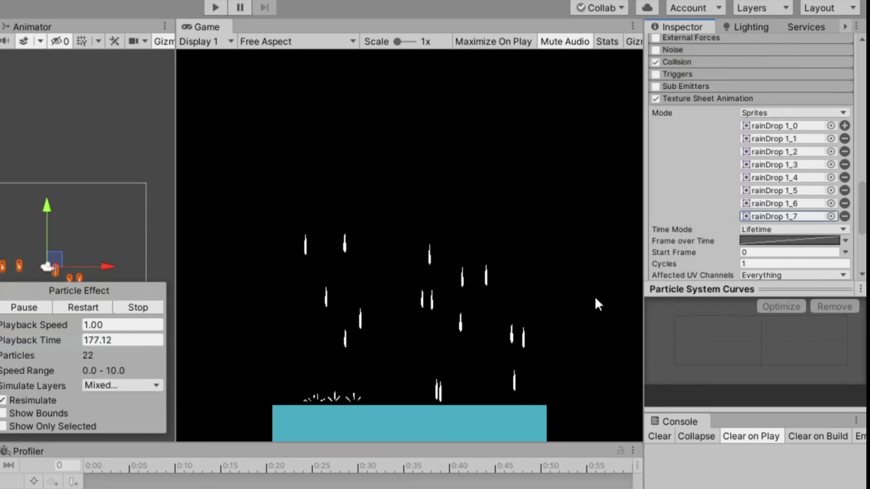
Step: Make Frame over Time follow an eased preset curve
click(755, 240)
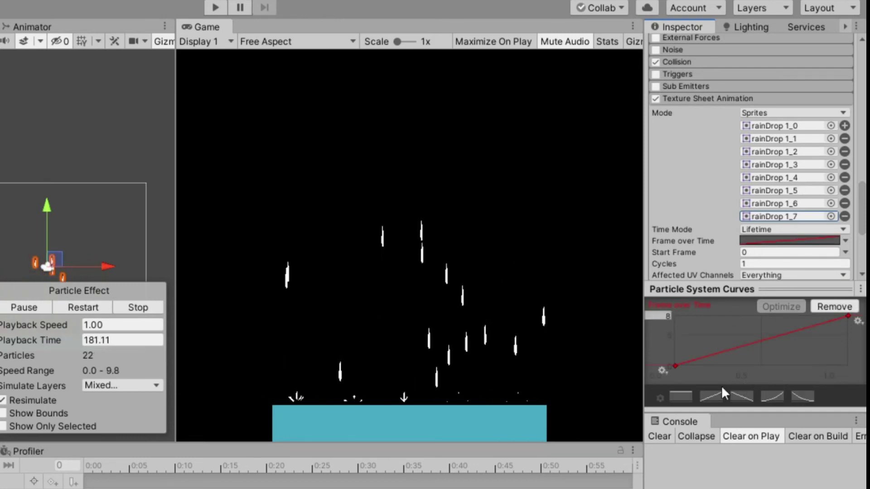
click(660, 396)
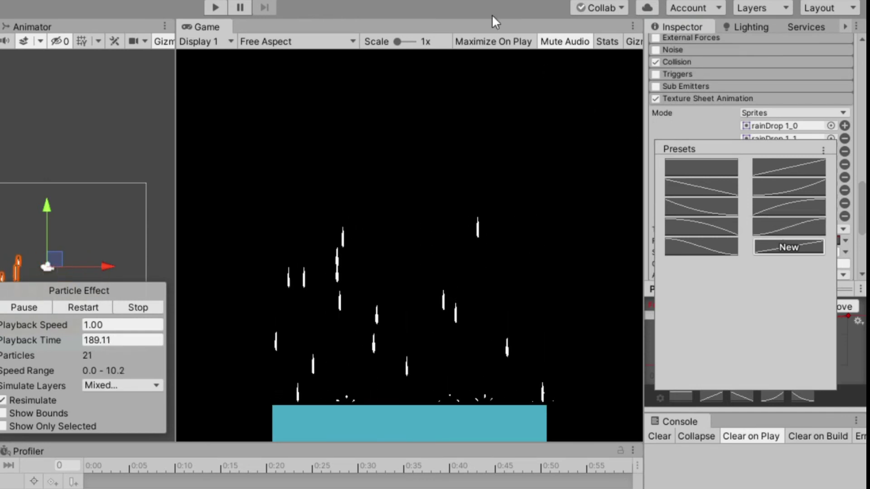
key(Escape)
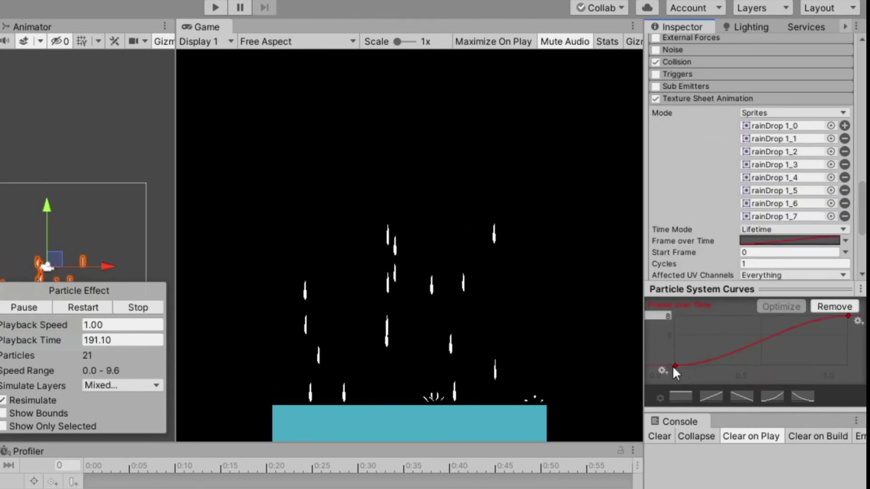
Step: Set the rain's Start Color to pale blue A8FBFF
scroll(724, 181, up, 15)
click(761, 154)
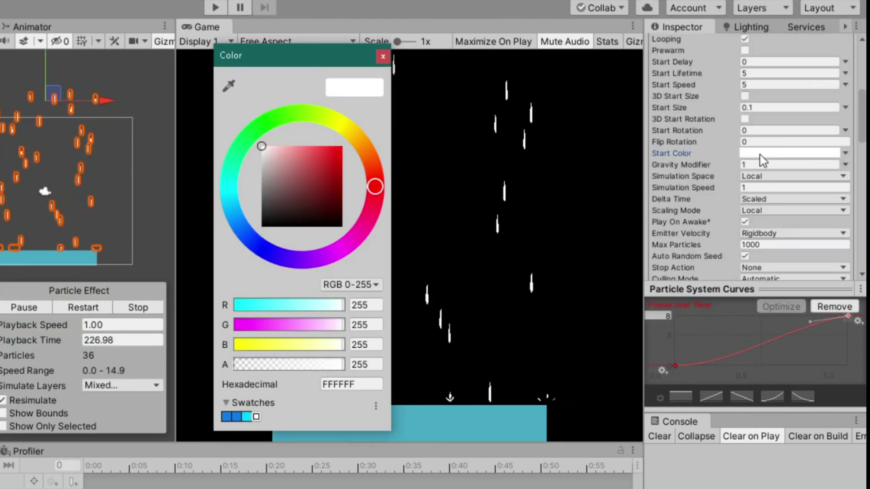
click(226, 191)
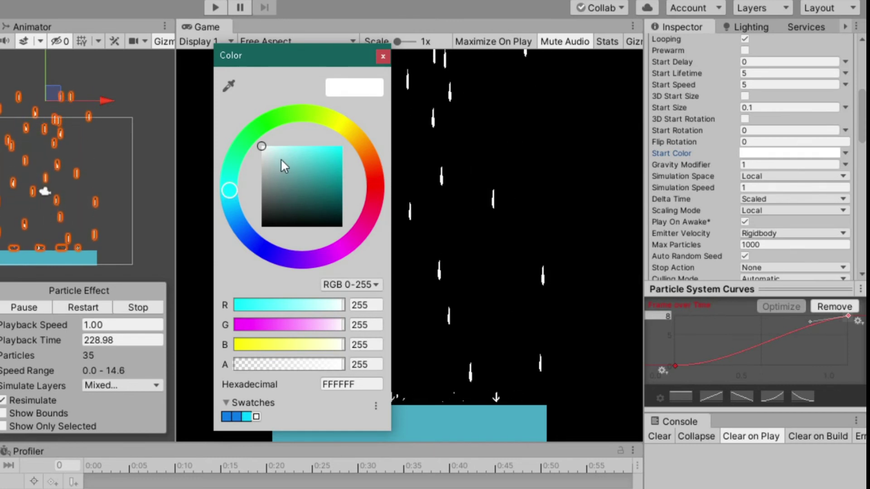
drag(281, 159, 290, 136)
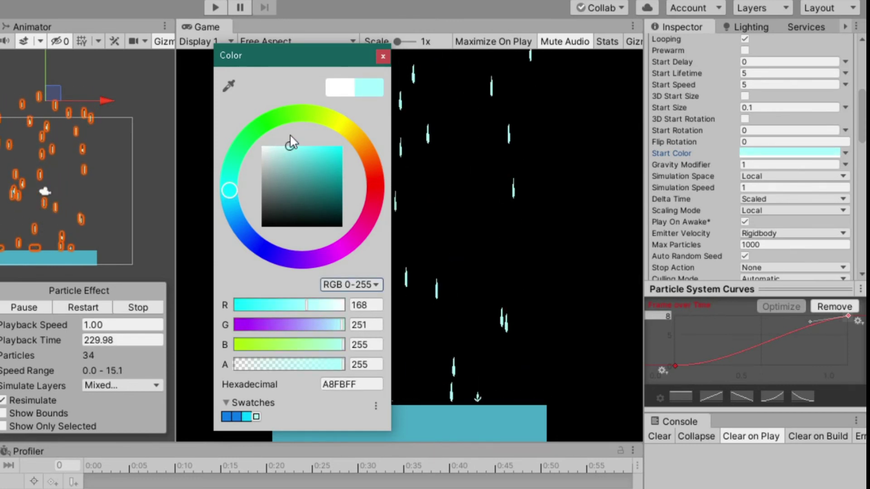
click(383, 55)
Step: Create a 2D sprite named player that uses the plainwhite sprite
click(81, 116)
right_click(81, 115)
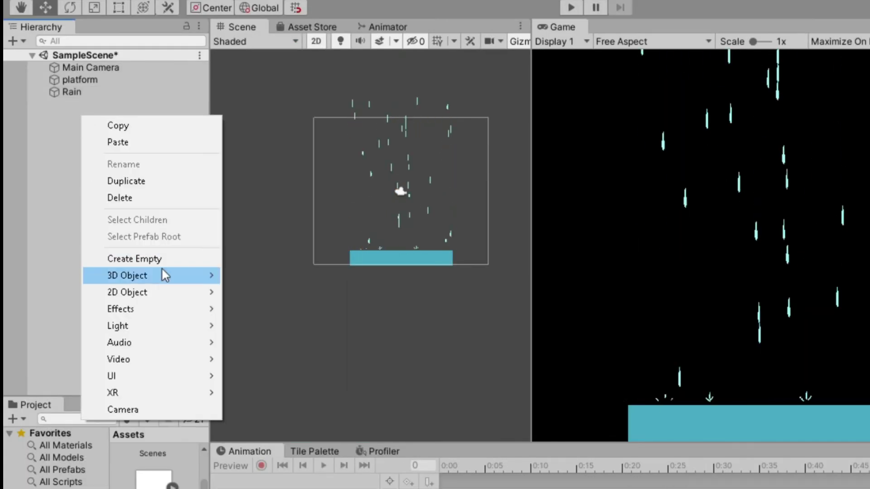
mouse_move(162, 292)
click(287, 295)
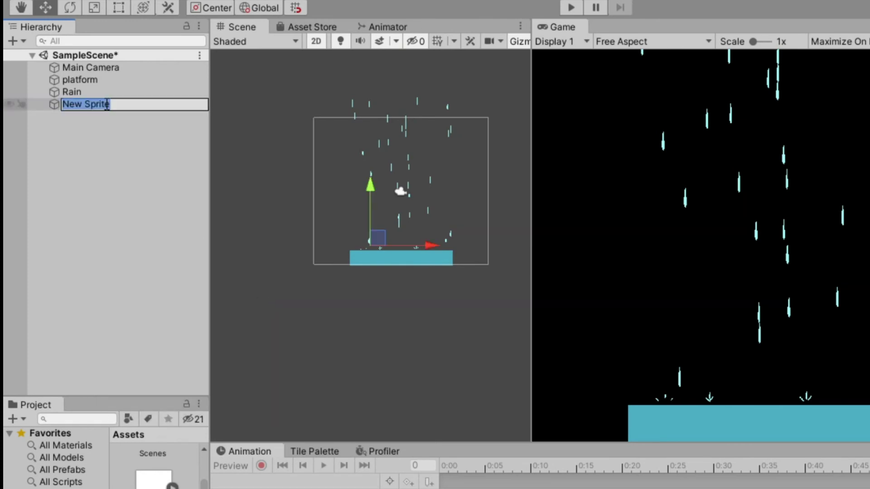
text(pla)
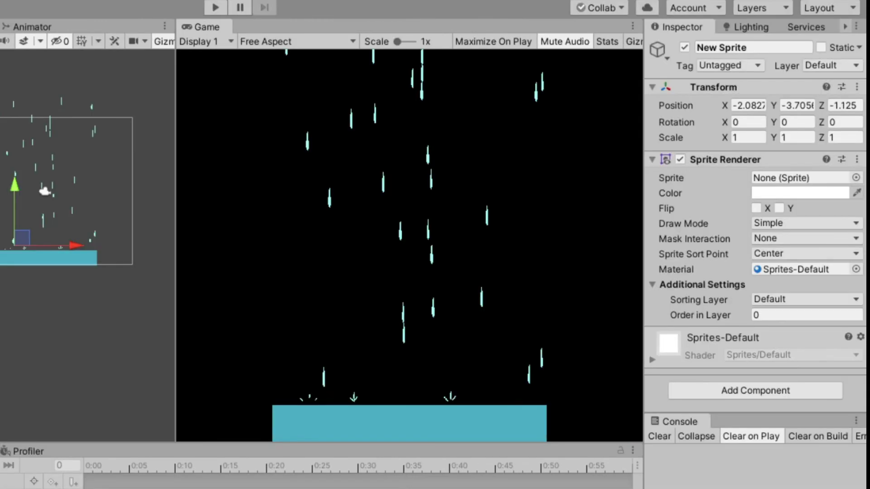
key(Return)
click(856, 178)
click(565, 140)
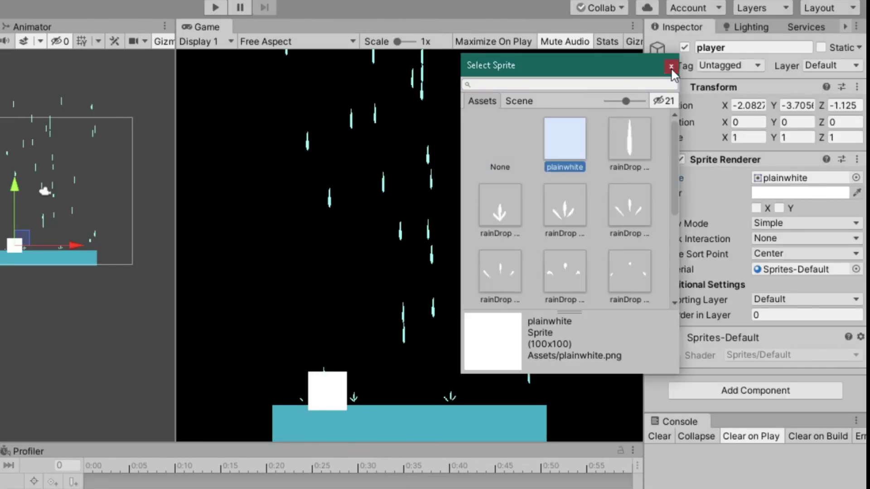
click(671, 66)
Step: Tint player teal-green 3BFFC8 and browse Add Component to the Physics 2D list
click(800, 193)
click(233, 165)
drag(264, 146, 324, 146)
click(383, 56)
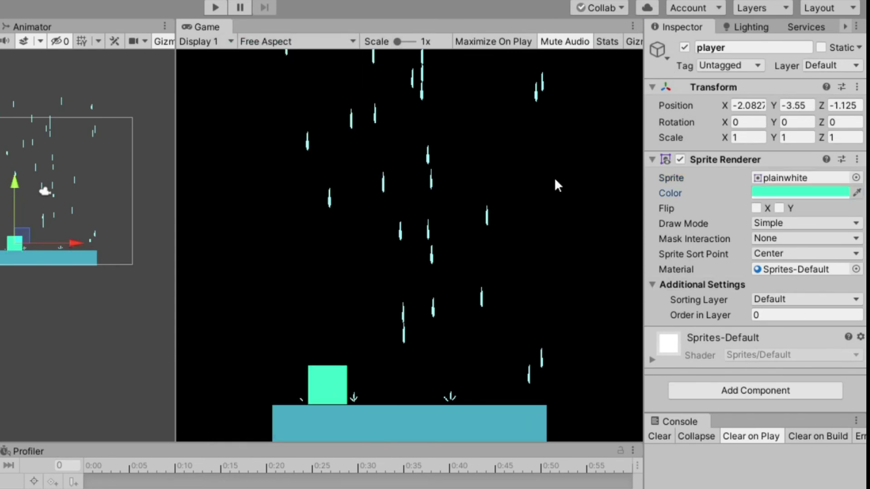
click(756, 391)
click(725, 461)
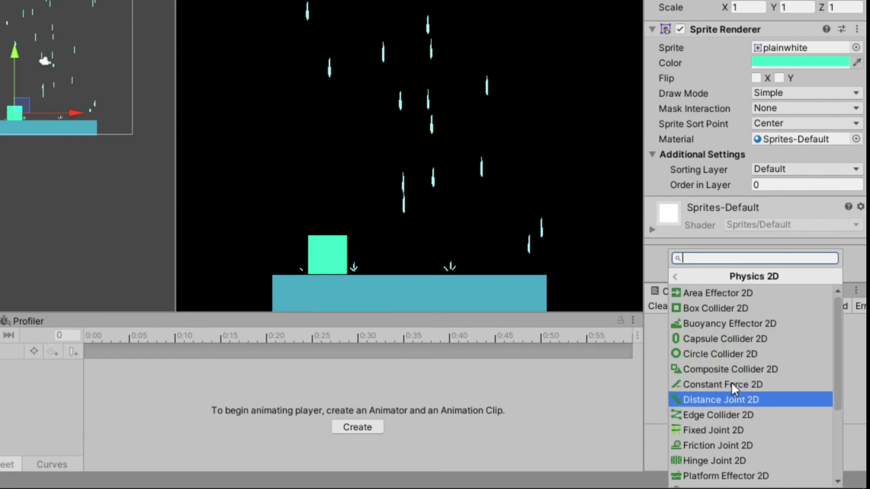
click(713, 310)
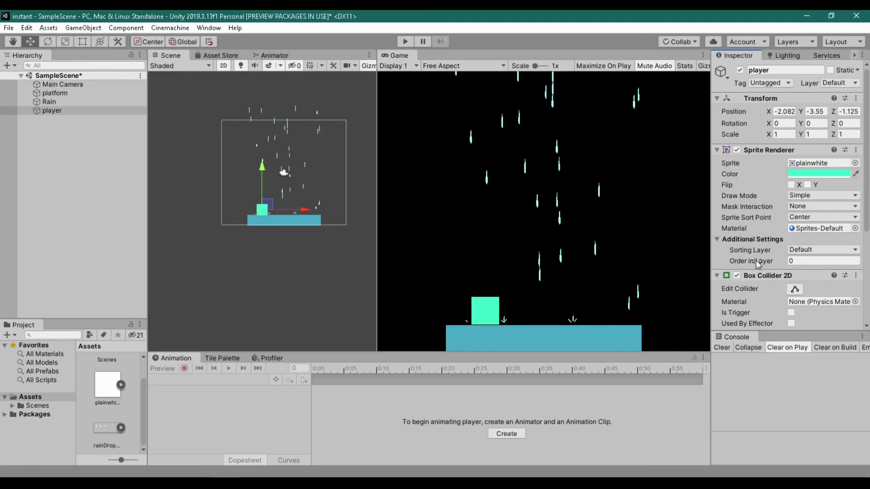
click(406, 43)
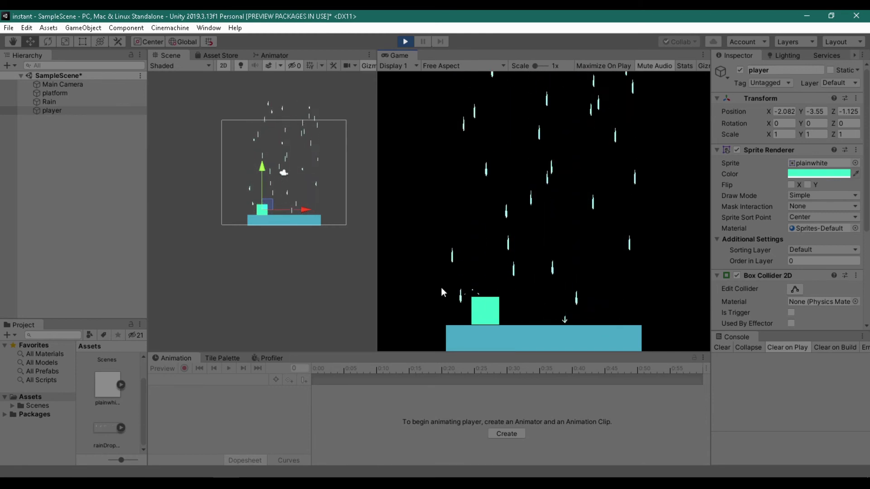
drag(303, 211, 294, 238)
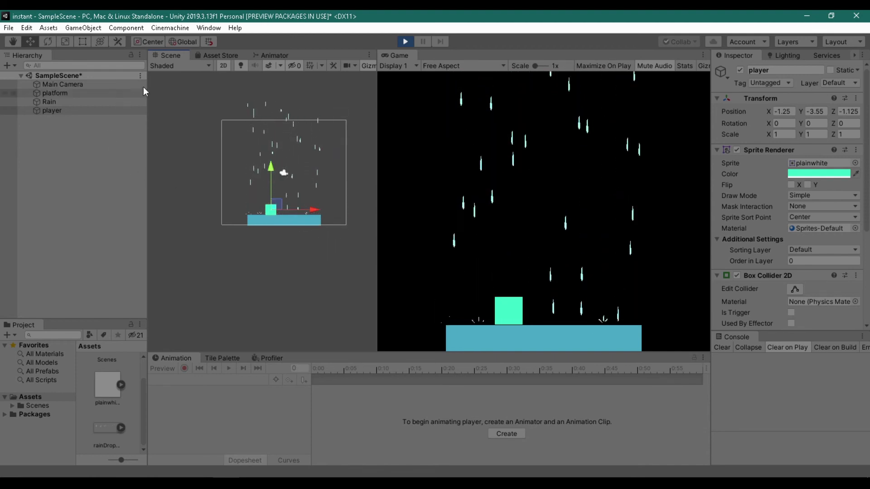
click(405, 41)
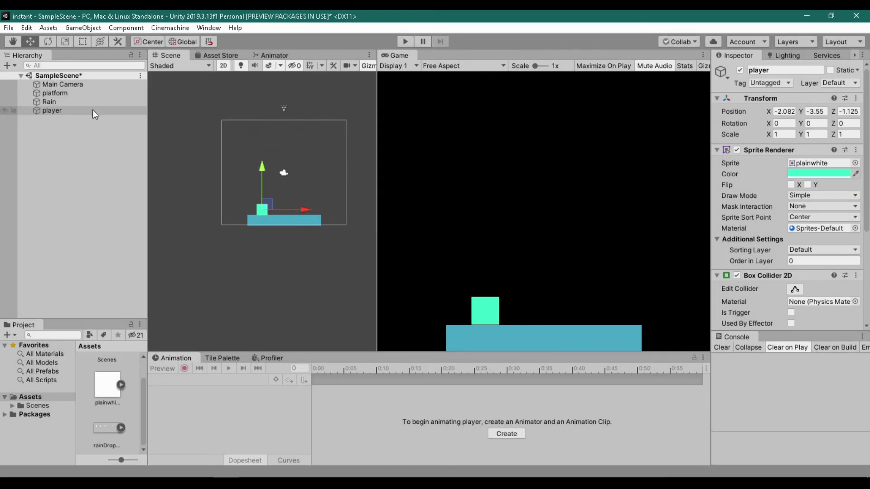
Step: Select Rain and lower its Start Size from 0.1 to 0.05, then 0.025
click(51, 102)
scroll(793, 140, down, 5)
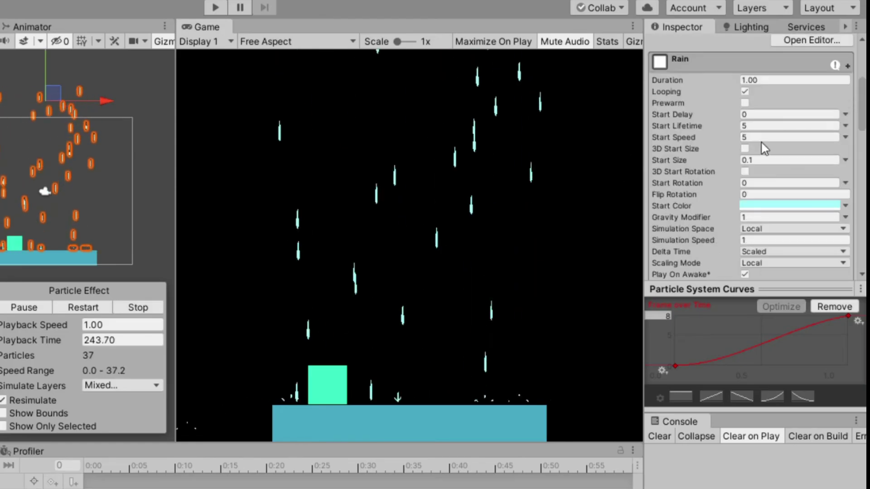
click(751, 160)
text(0.05)
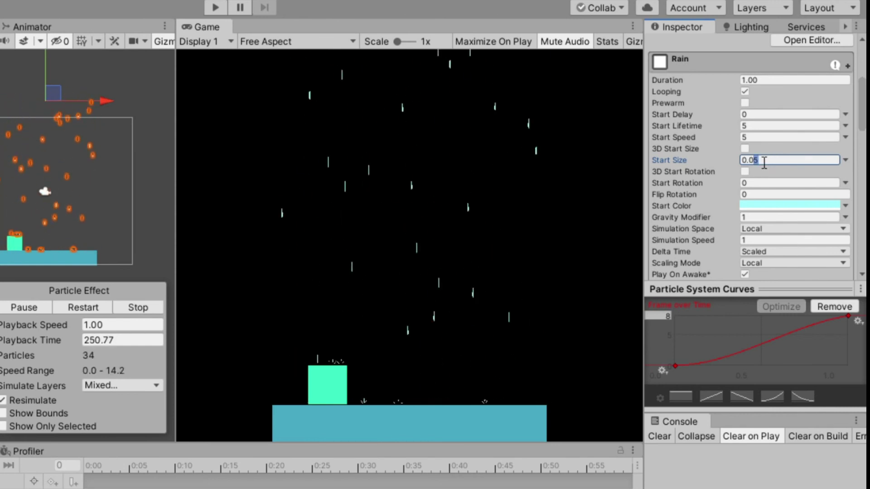
key(BackSpace)
text(2)
text(5)
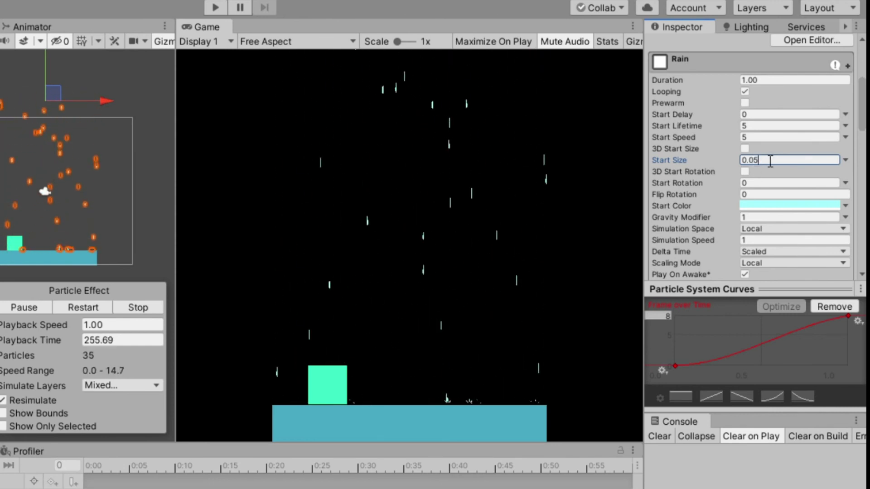